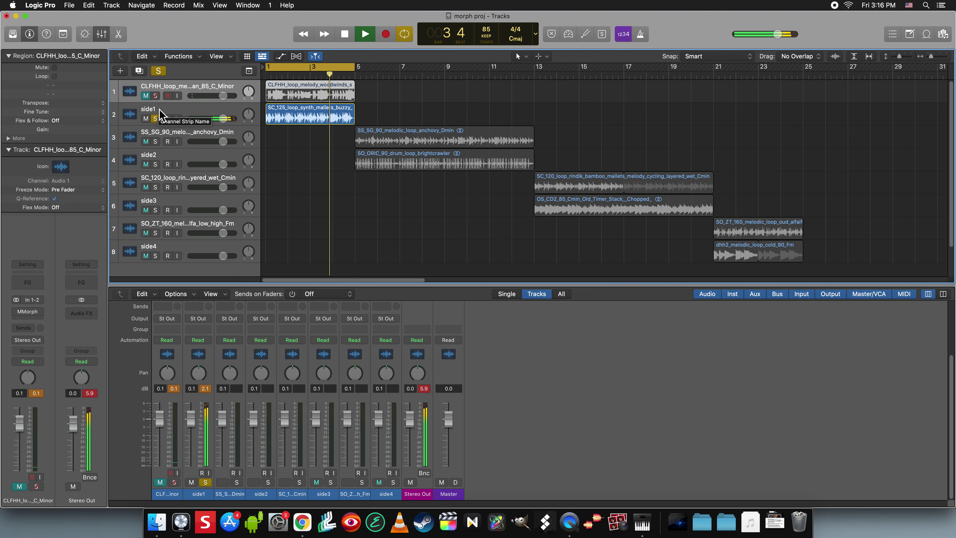
Step: Clear the solo from side1 and the woodwinds melody track, and play both loops together within the cycle range
key(space)
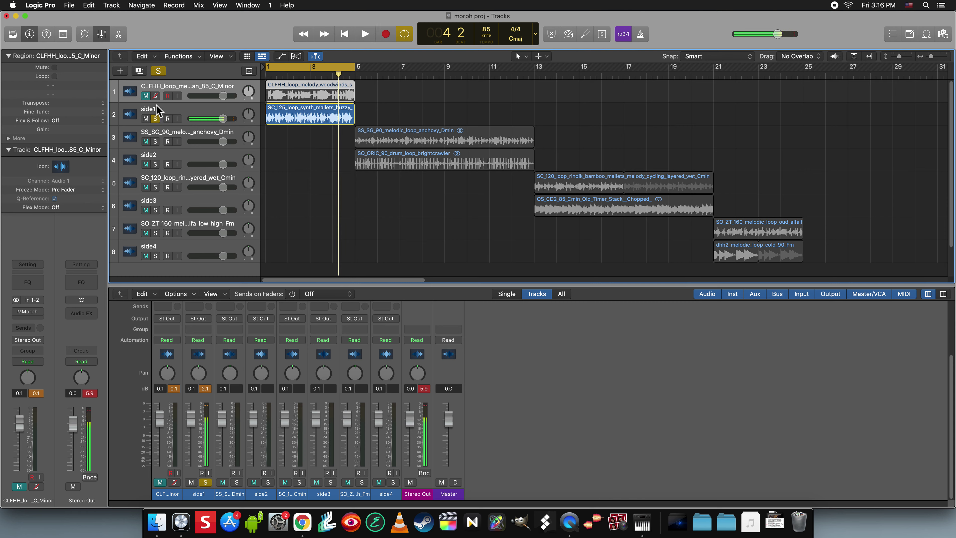
click(157, 118)
click(152, 99)
click(157, 99)
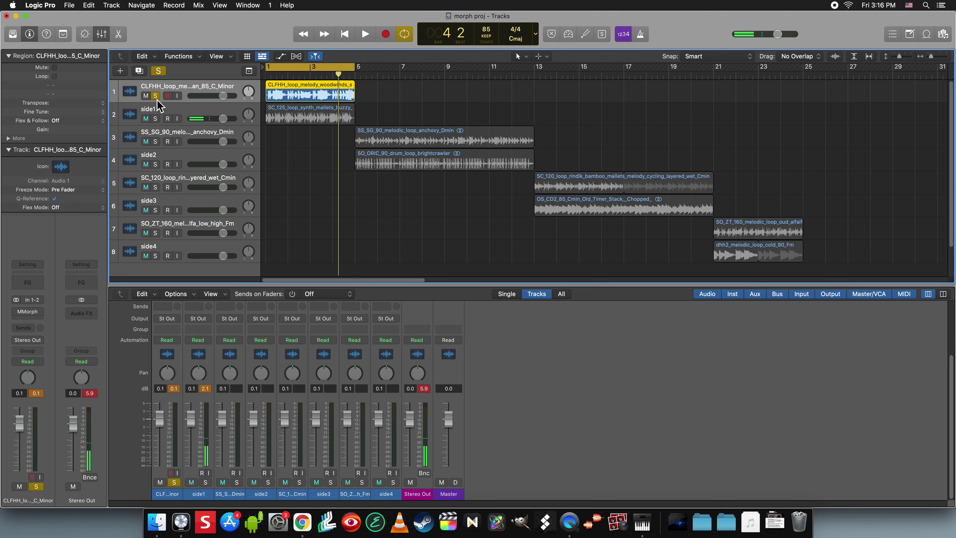
click(157, 99)
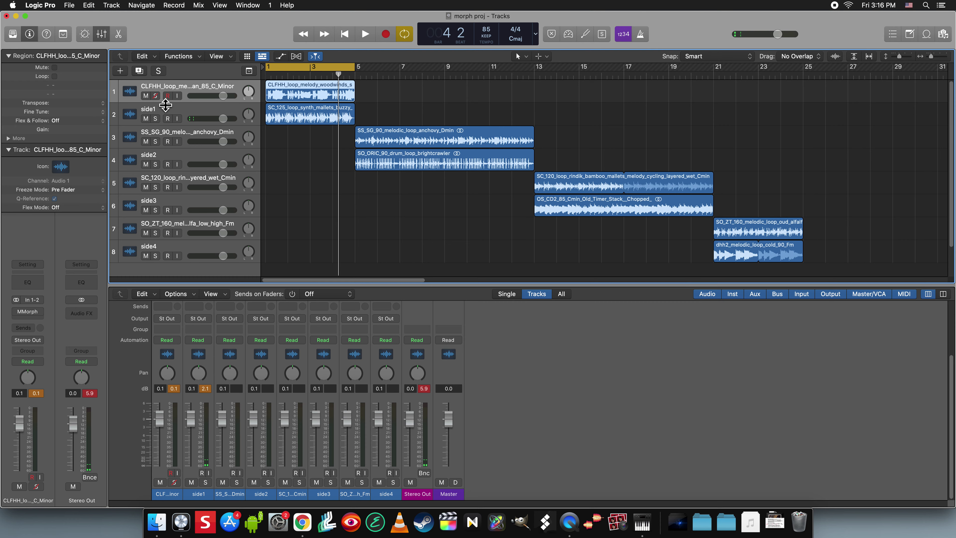
key(space)
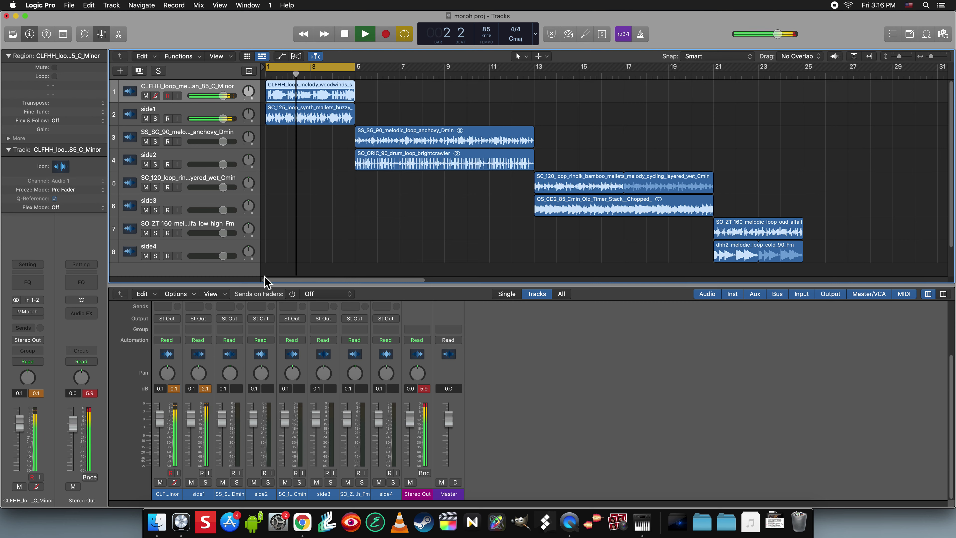
key(space)
Step: Enable the MMorph insert on the woodwinds melody track and mute the side1 track
scroll(225, 335, up, 3)
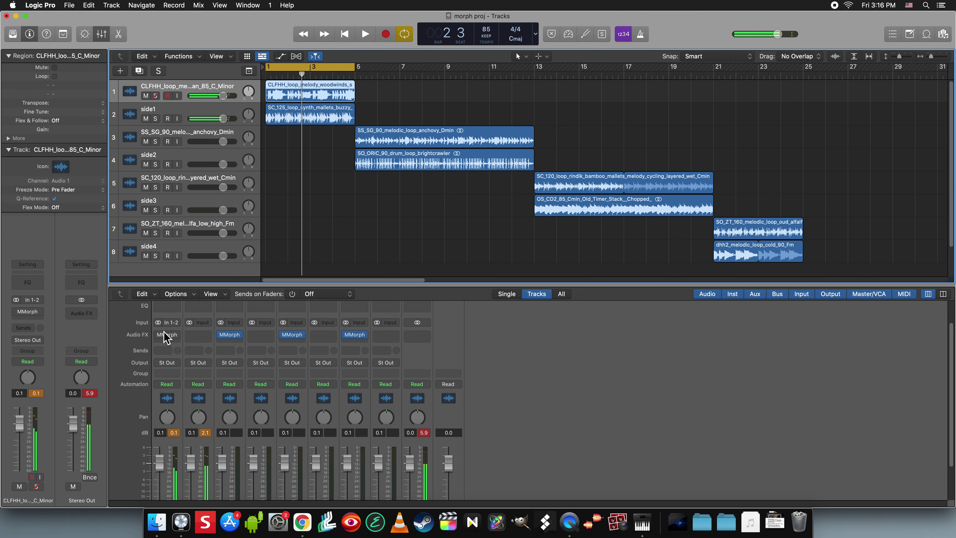
click(158, 334)
click(146, 119)
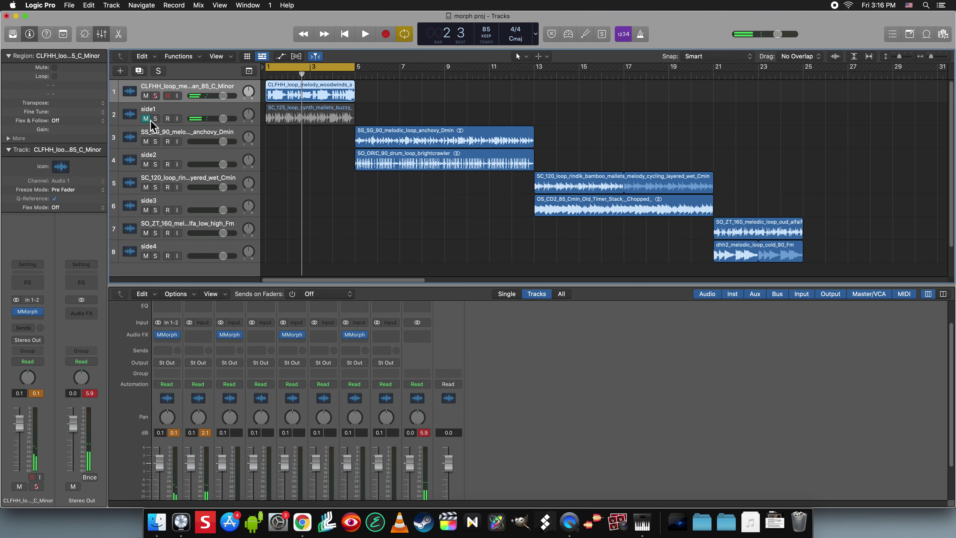
Step: Play the morphed loop from the project start and lower the woodwinds melody track's volume to -2.6 dB
key(Return)
key(space)
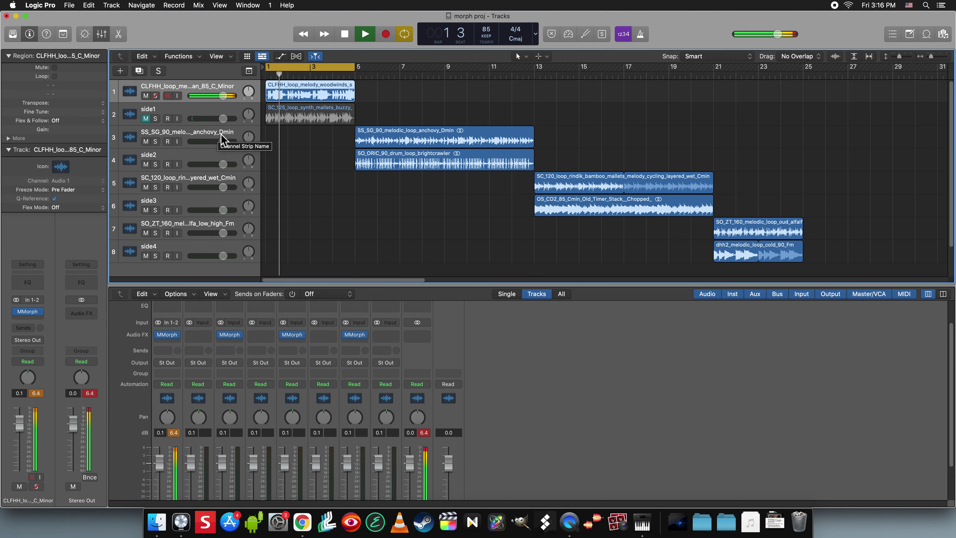
drag(224, 95, 211, 102)
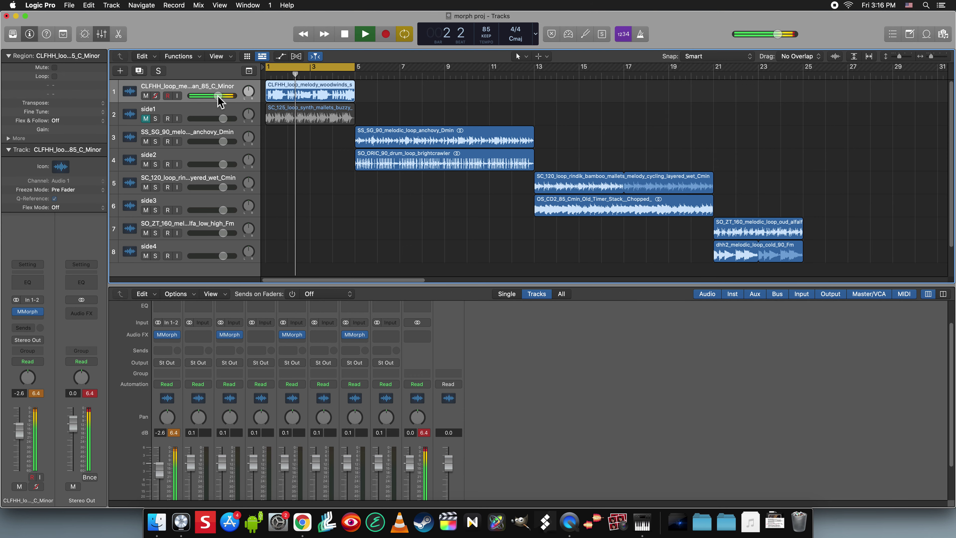
Step: Open the preset browser of MMorph on the woodwinds melody track and load the Pervade ginning preset
click(199, 318)
click(167, 334)
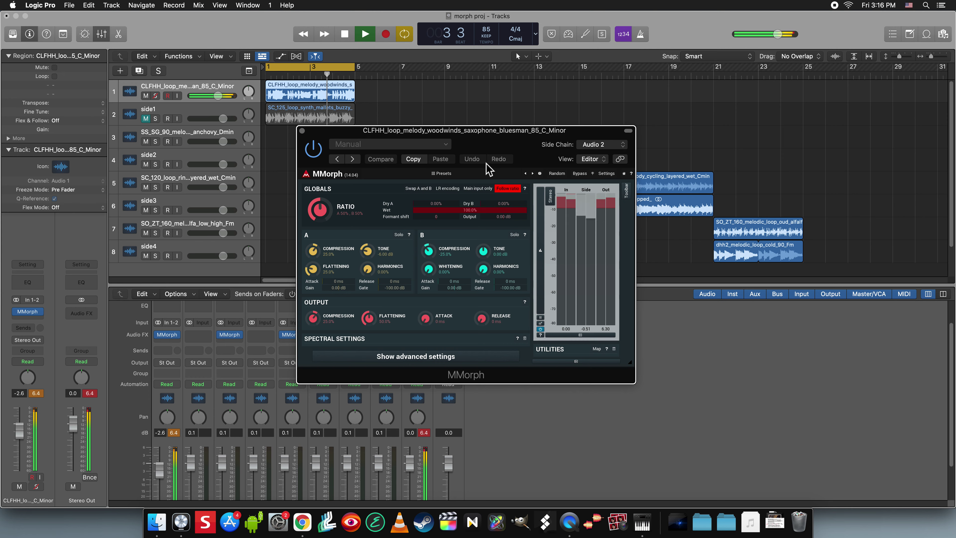
click(477, 173)
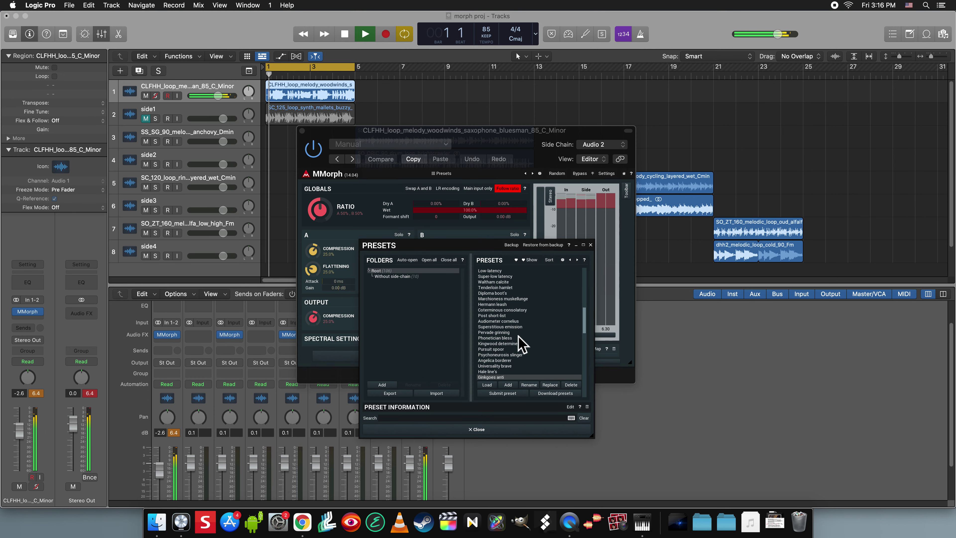
click(511, 333)
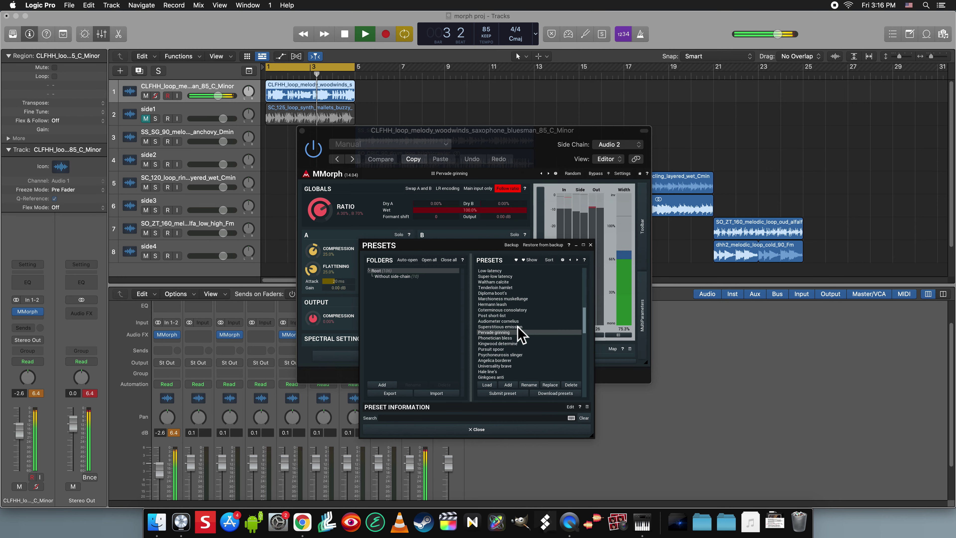
Step: Audition the MMorph presets Superstitious emission, Marchioness muskellunge, Hermann leash and Diploma boot's during playback
click(518, 327)
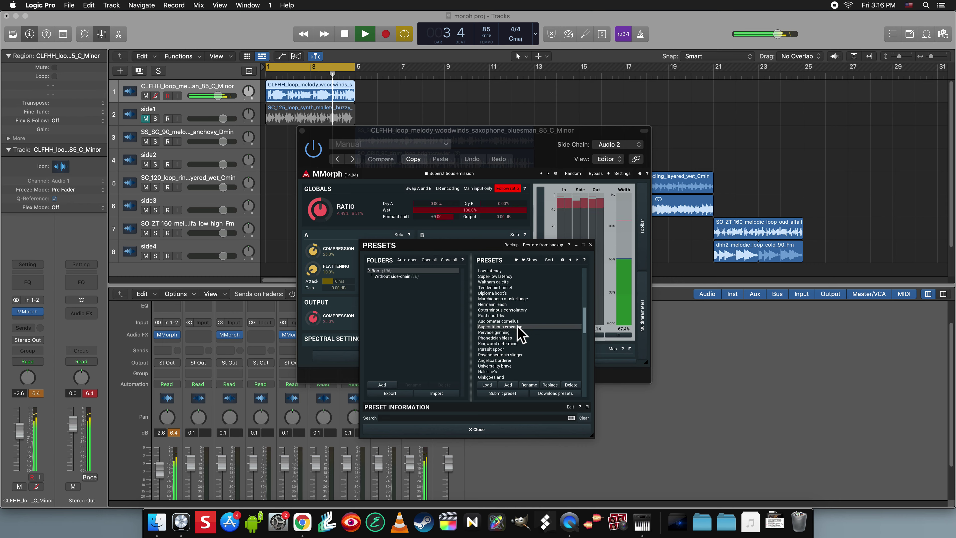
click(518, 299)
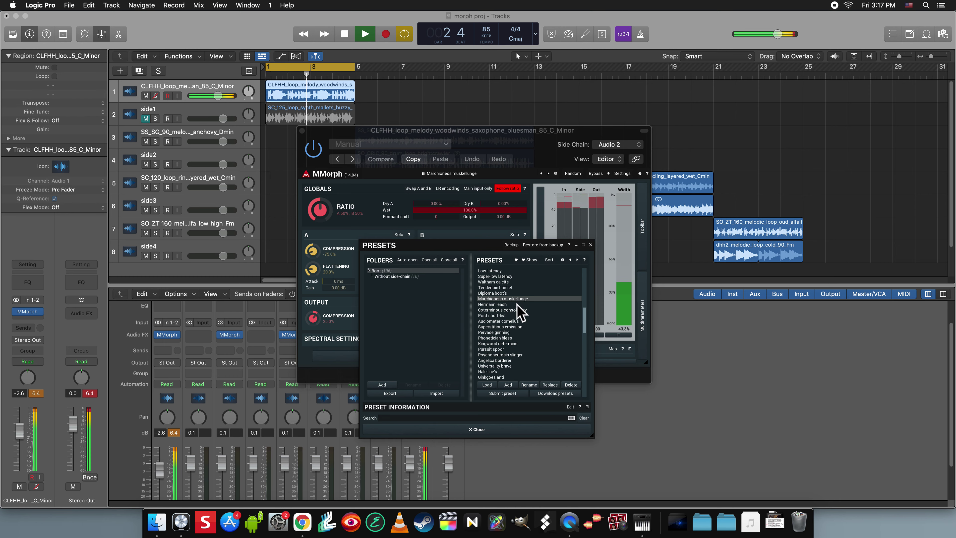
click(518, 304)
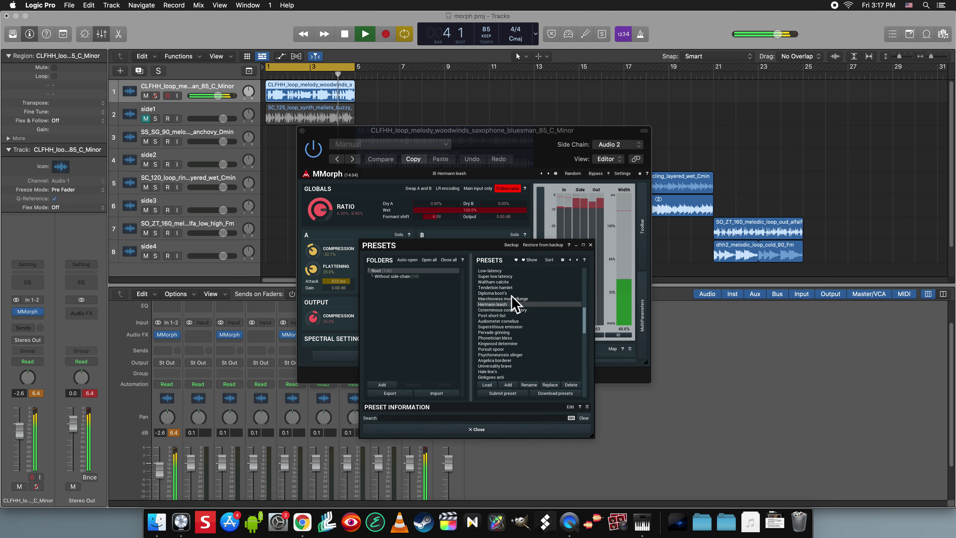
click(504, 292)
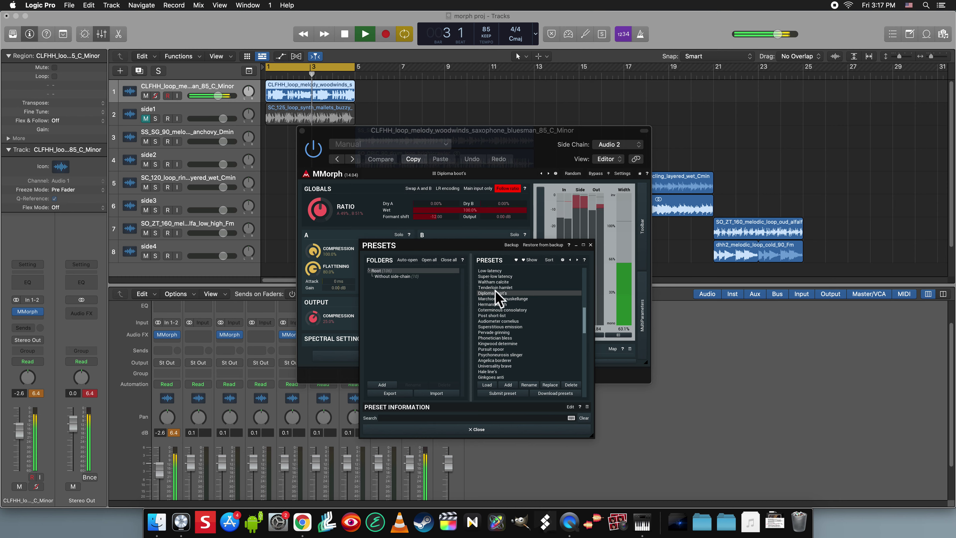
Step: Load the Texture preset in MMorph and listen to it on the woodwinds melody loop
scroll(501, 318, up, 3)
click(498, 305)
click(497, 298)
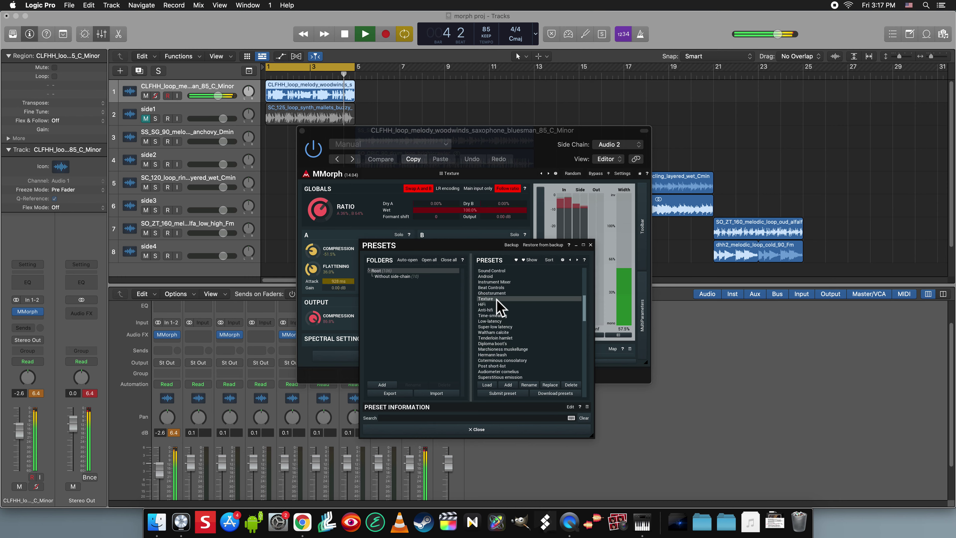
Step: Audition the Compressed output and Overcompressed output presets in MMorph, each with Swap A and B enabled
scroll(504, 304, up, 3)
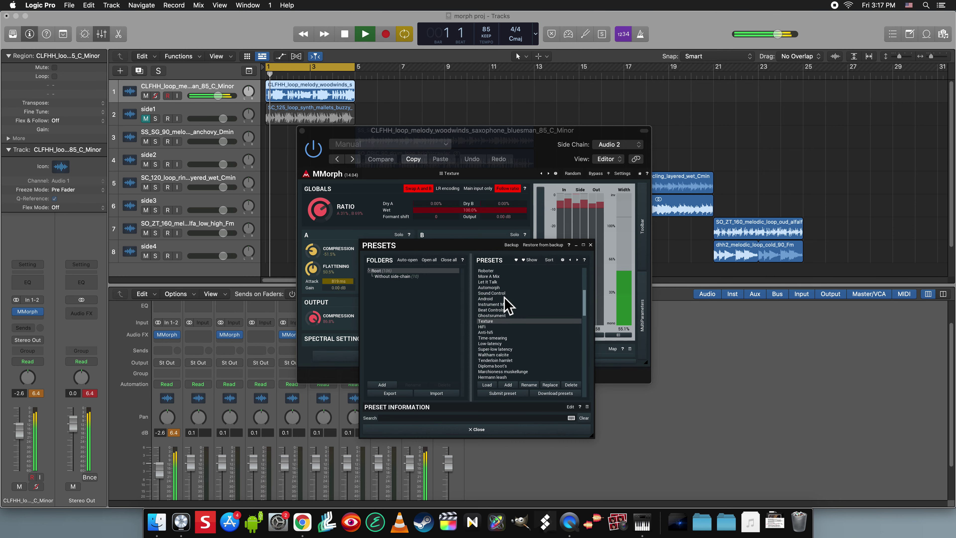
scroll(505, 303, up, 4)
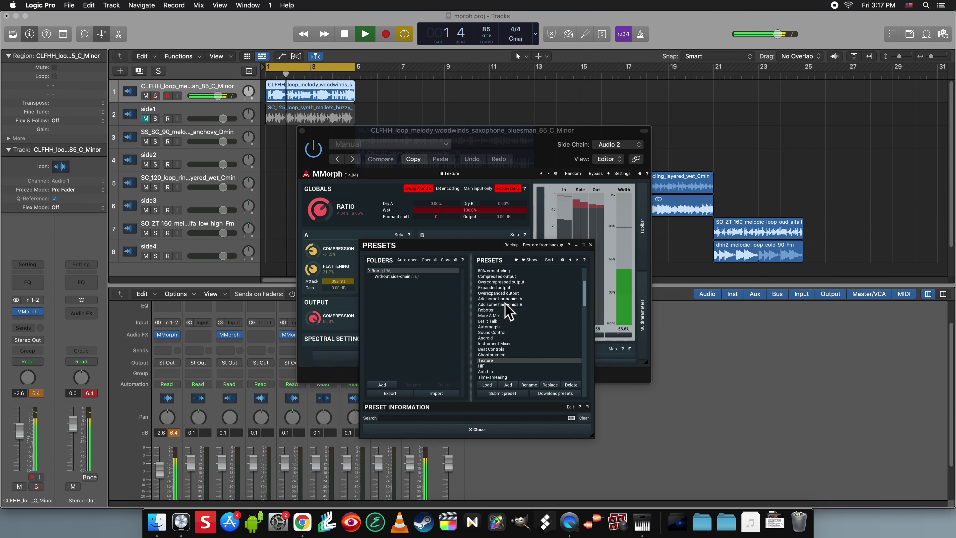
click(497, 287)
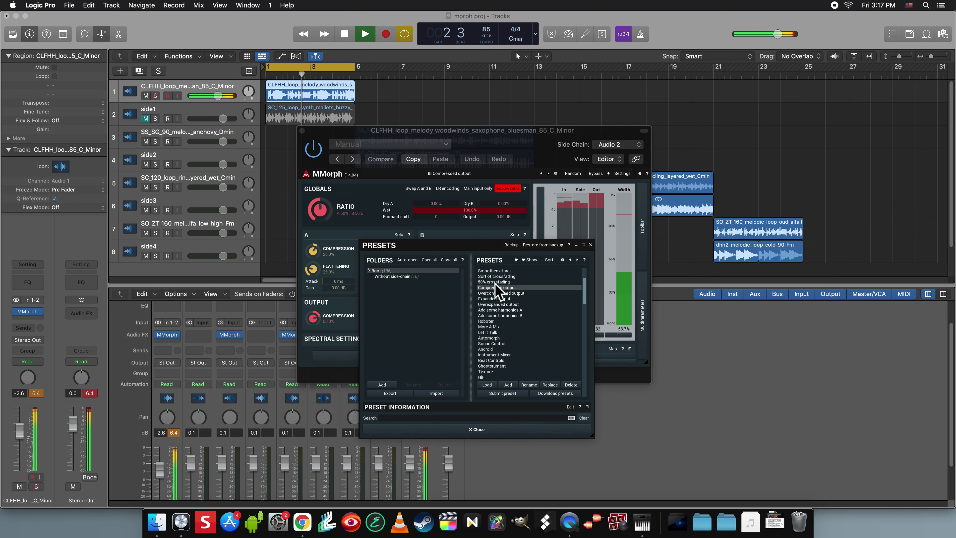
click(427, 188)
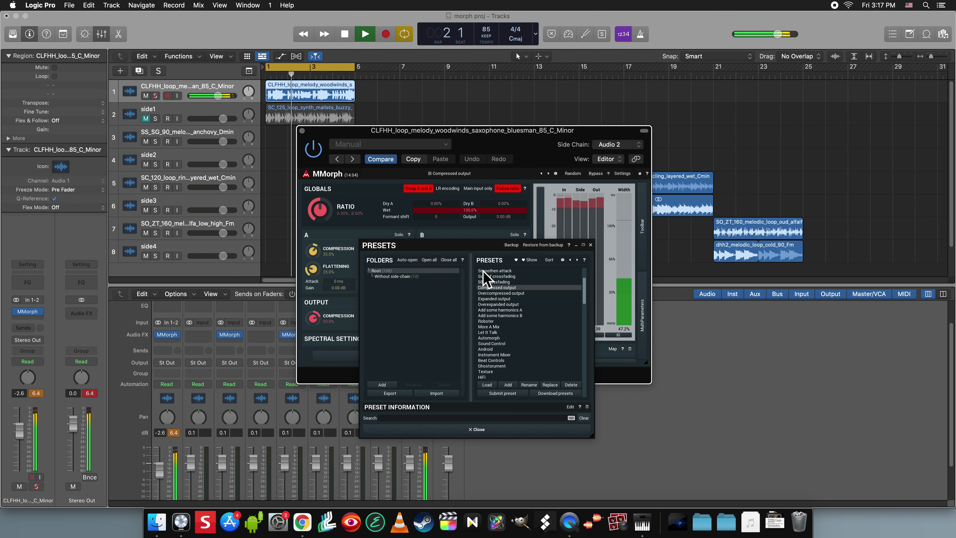
click(496, 294)
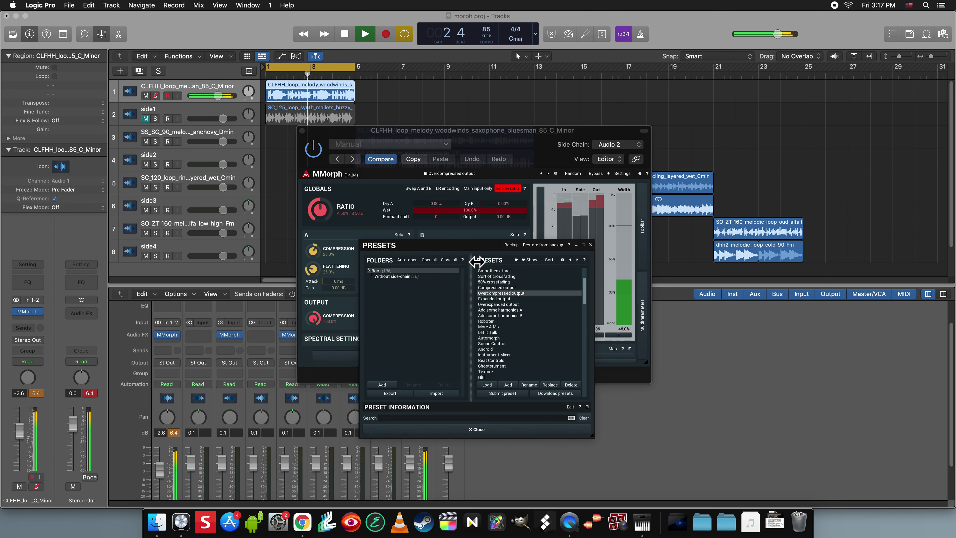
click(424, 188)
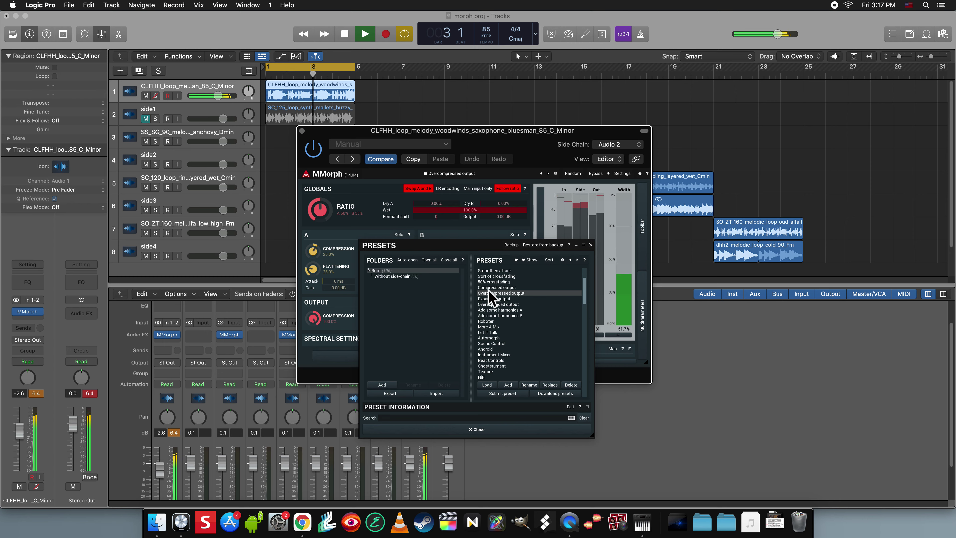
Step: Audition MMorph's Expanded output preset, and load Smoothen attack with Swap A and B enabled
click(506, 299)
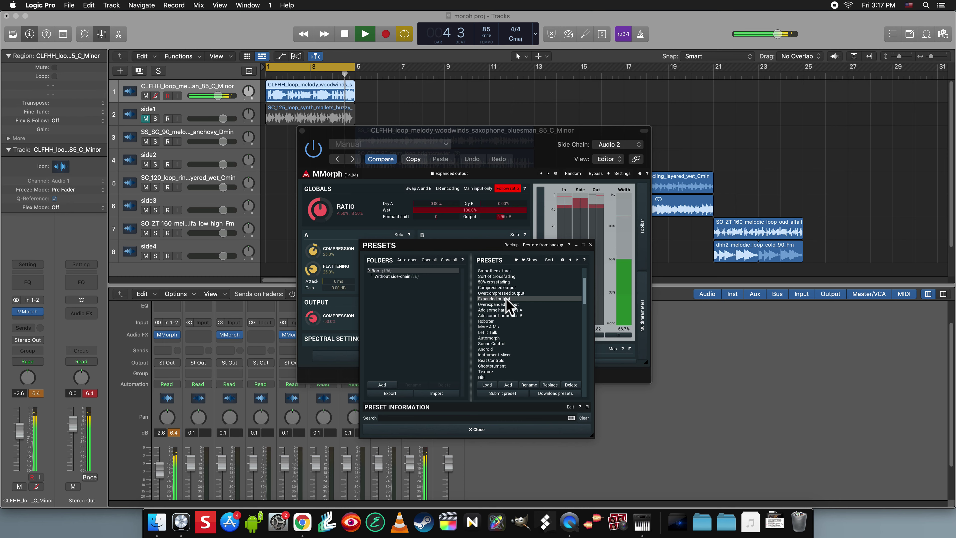
click(505, 270)
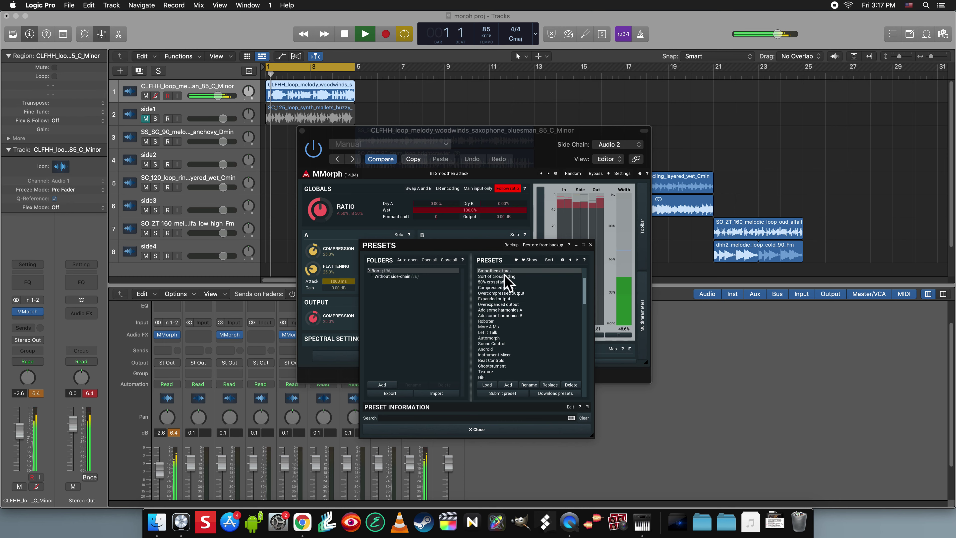
click(426, 190)
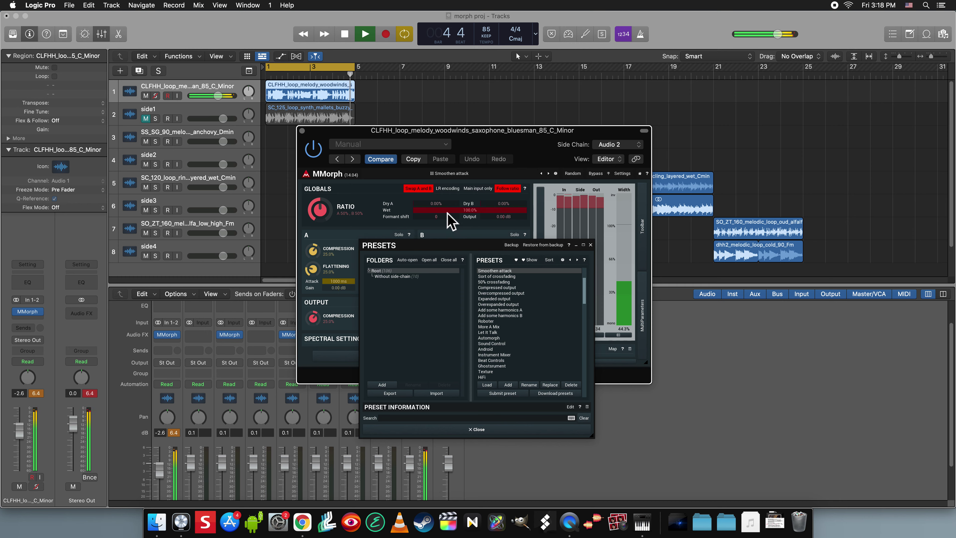
Step: Bypass MMorph on the woodwinds melody track, close its window and stop playback
click(320, 149)
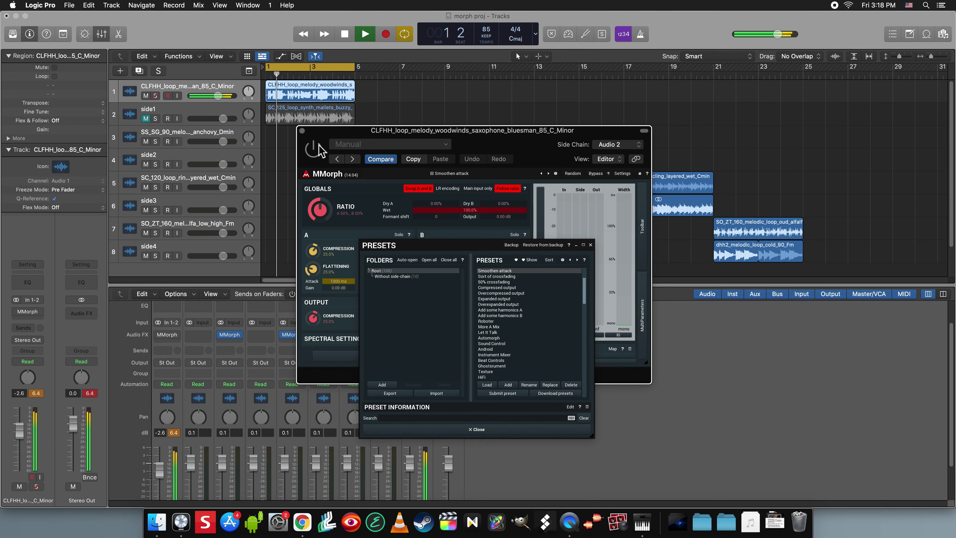
click(302, 130)
key(space)
Step: Move the cycle range to bars 5 through 13 and mute the woodwinds melody track
drag(331, 74, 534, 96)
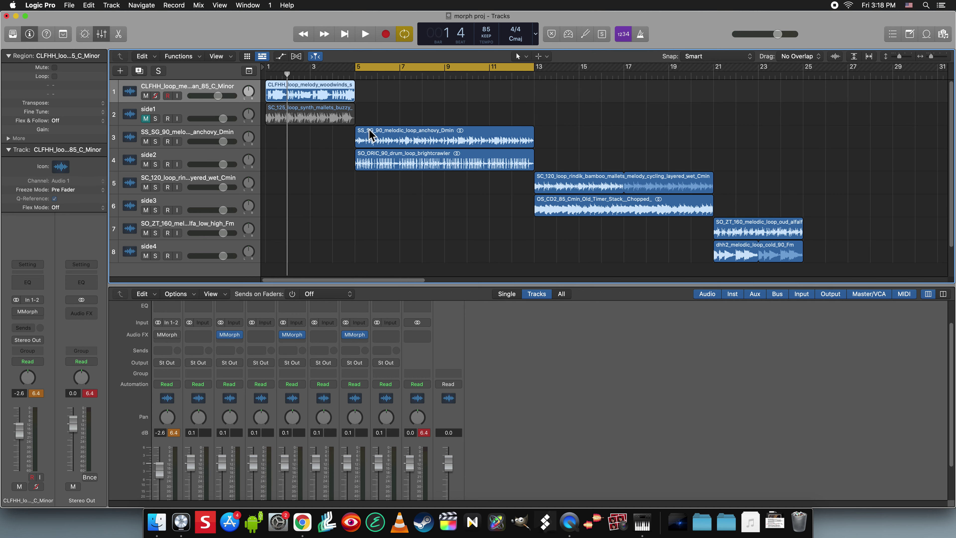
click(146, 97)
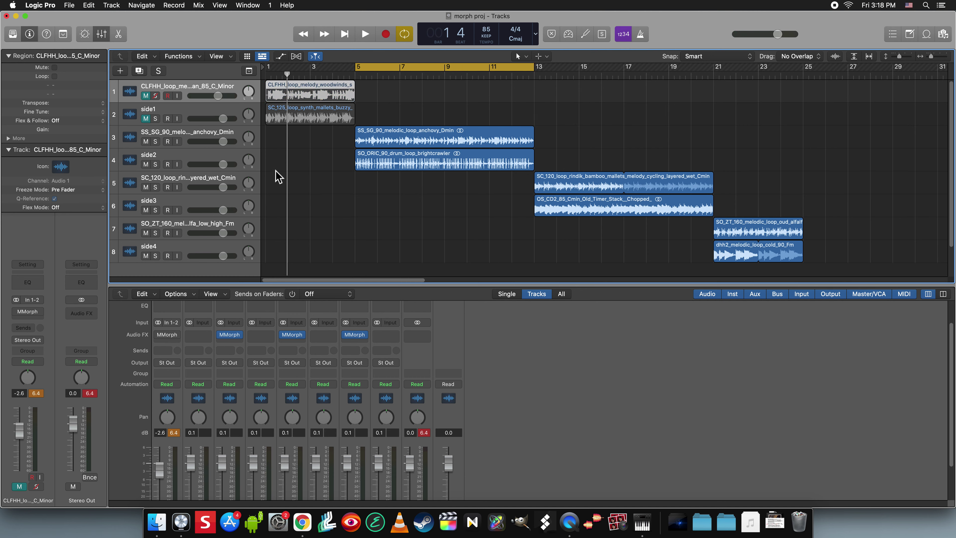
Step: Bypass MMorph on the anchovy melodic loop track and play that track soloed to hear it dry
click(221, 334)
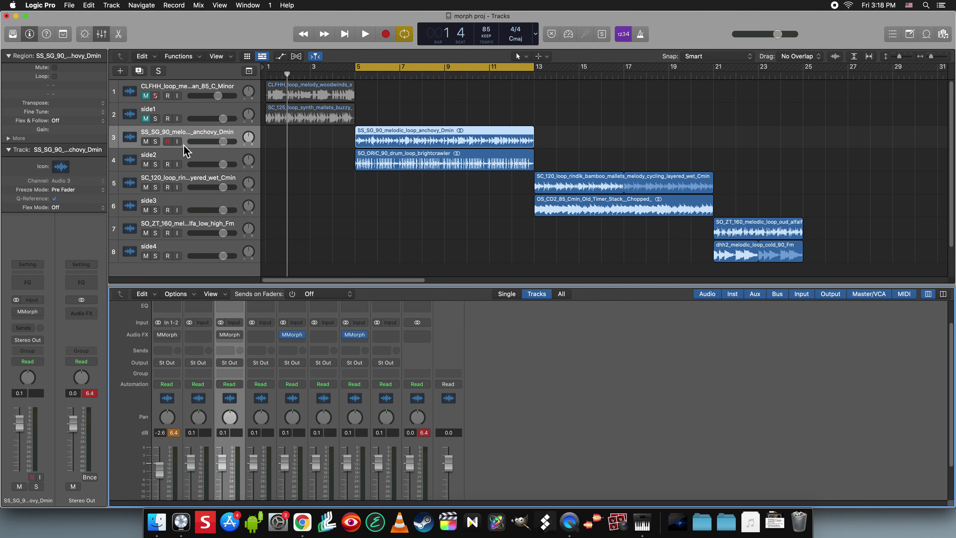
click(155, 141)
key(space)
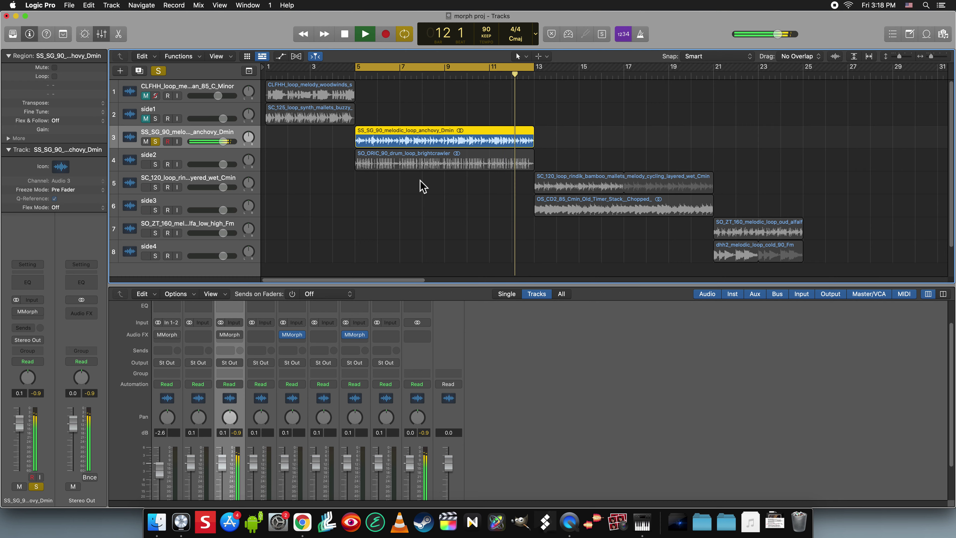
key(space)
Step: Switch the solo from the anchovy melodic loop track to side2 and play the drum loop alone
click(158, 142)
click(156, 164)
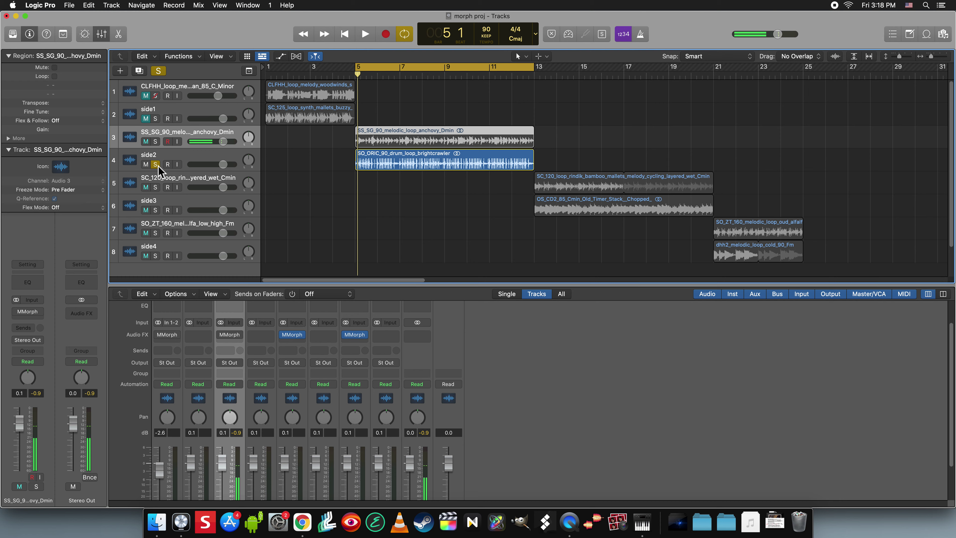
key(space)
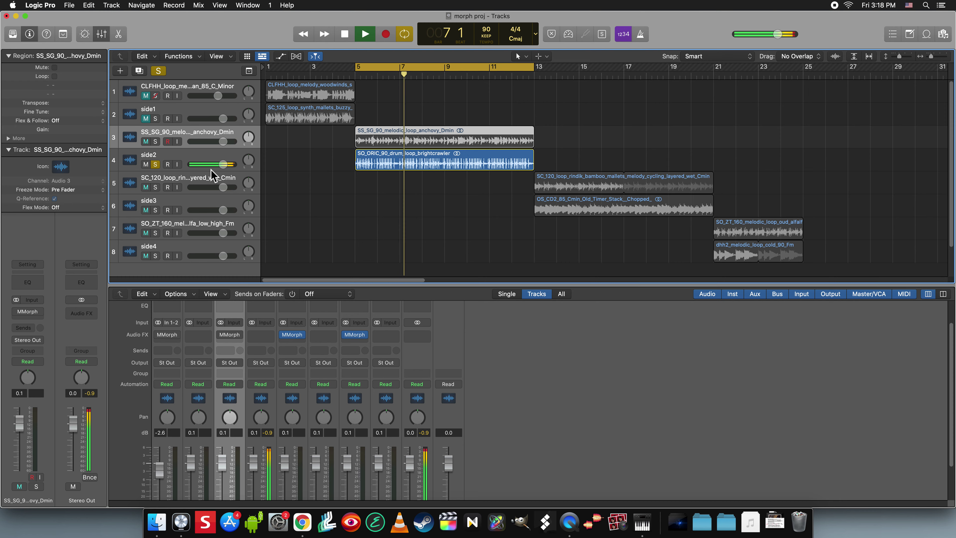
Step: Clear the solo on side2 to hear both loops together, and mute side2 after stopping playback
click(155, 165)
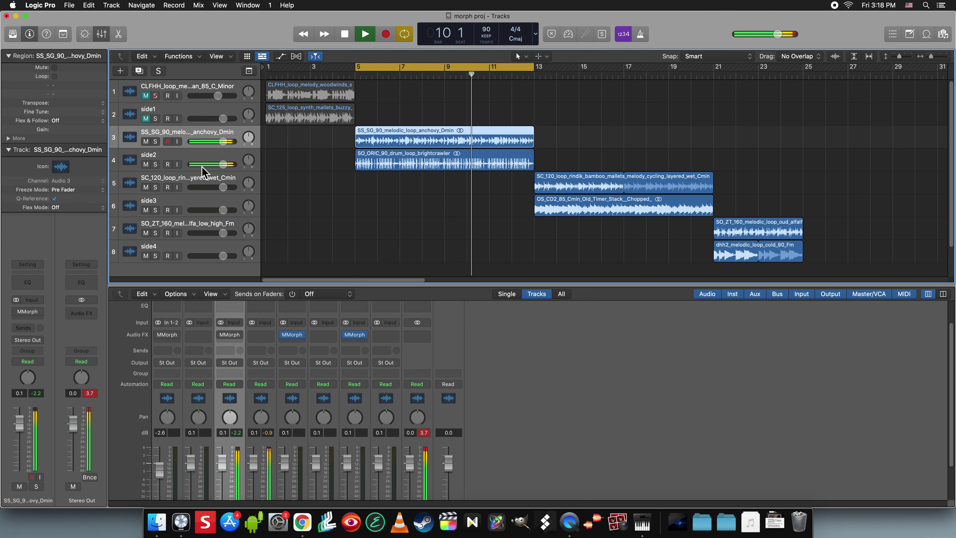
click(168, 165)
key(space)
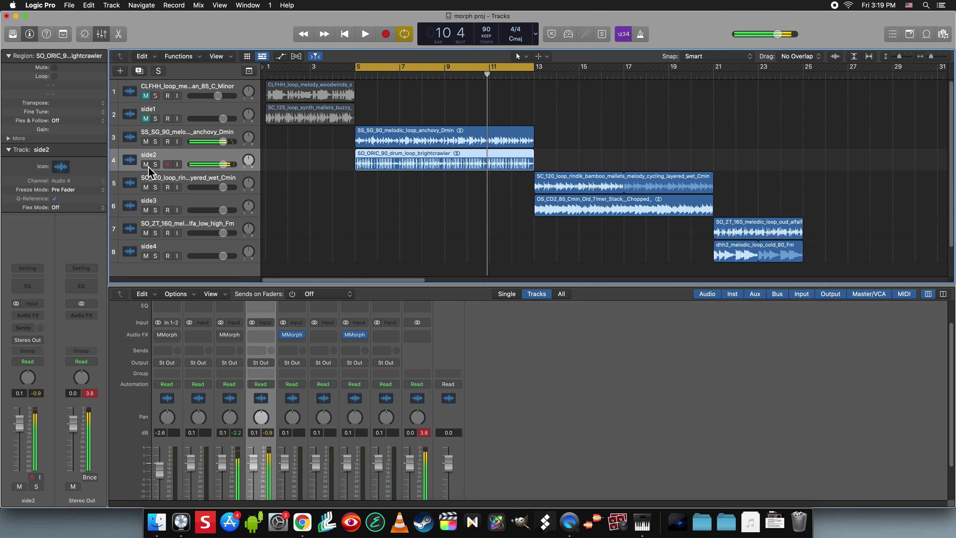
click(146, 164)
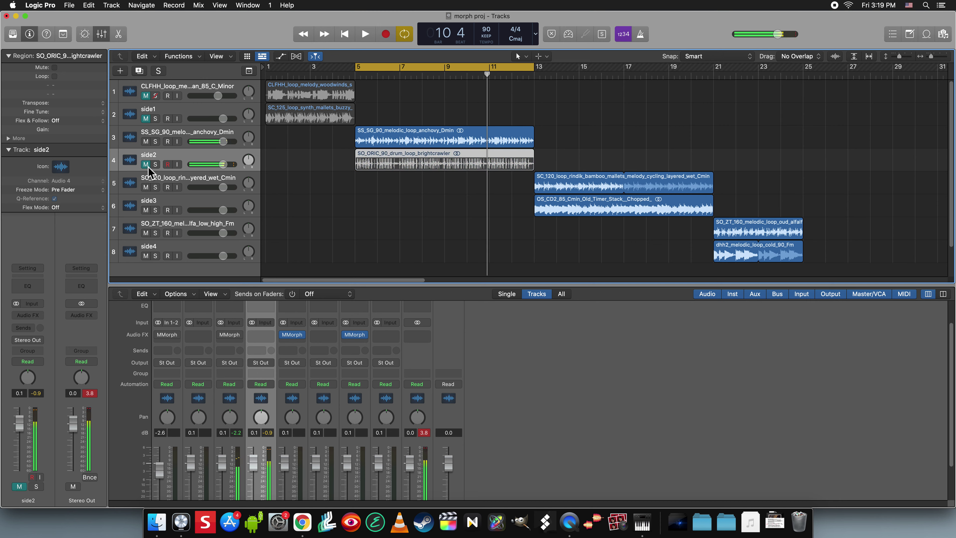
Step: Re-enable MMorph on the anchovy melodic loop track, start playback and open the plugin's window
click(180, 140)
click(222, 334)
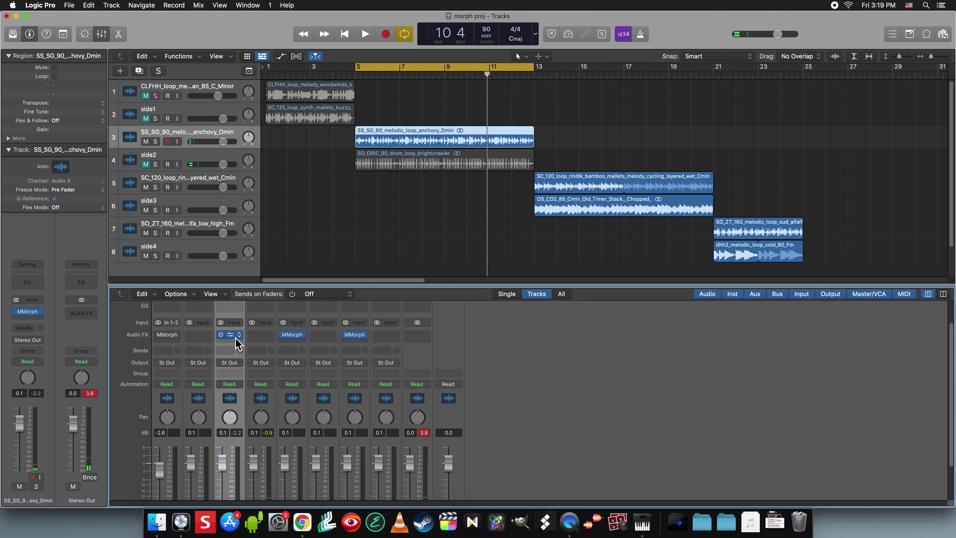
key(space)
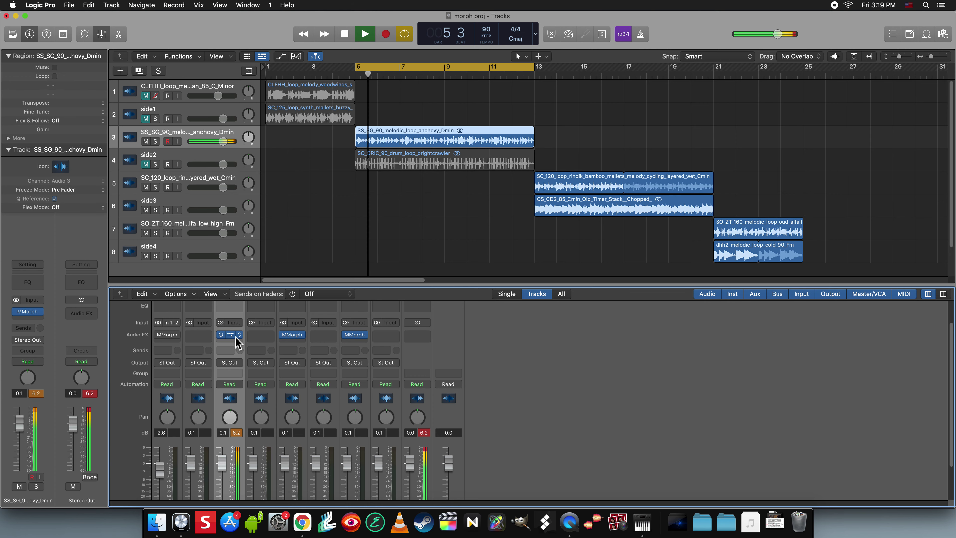
click(232, 334)
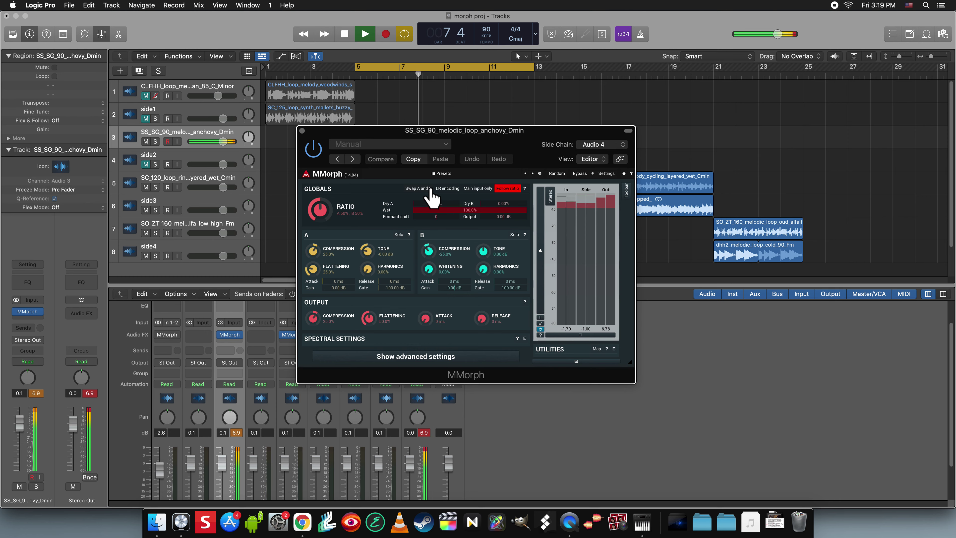
Step: Lower the anchovy melodic loop track's volume to -5.4 dB and compare the morph with Swap A and B on and off
drag(226, 142, 211, 144)
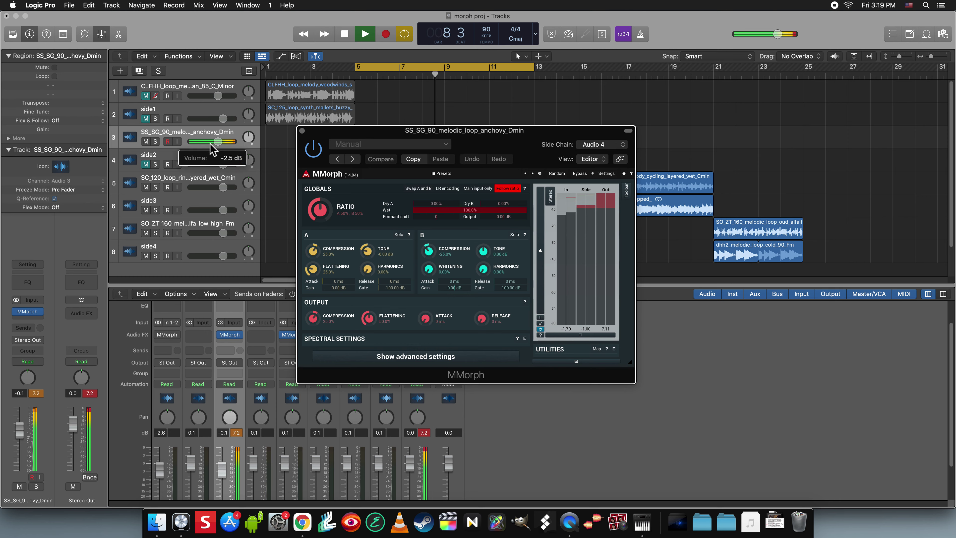
click(293, 171)
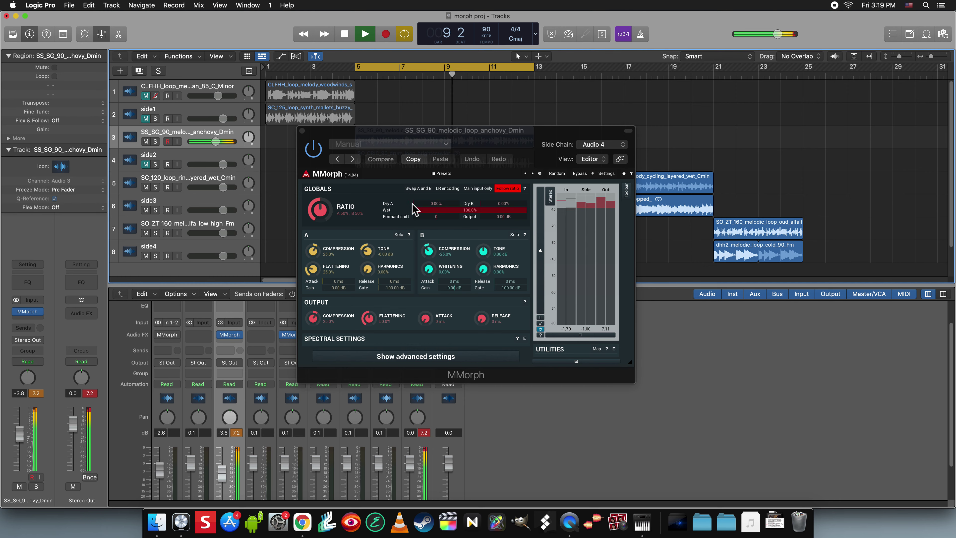
click(419, 193)
click(419, 189)
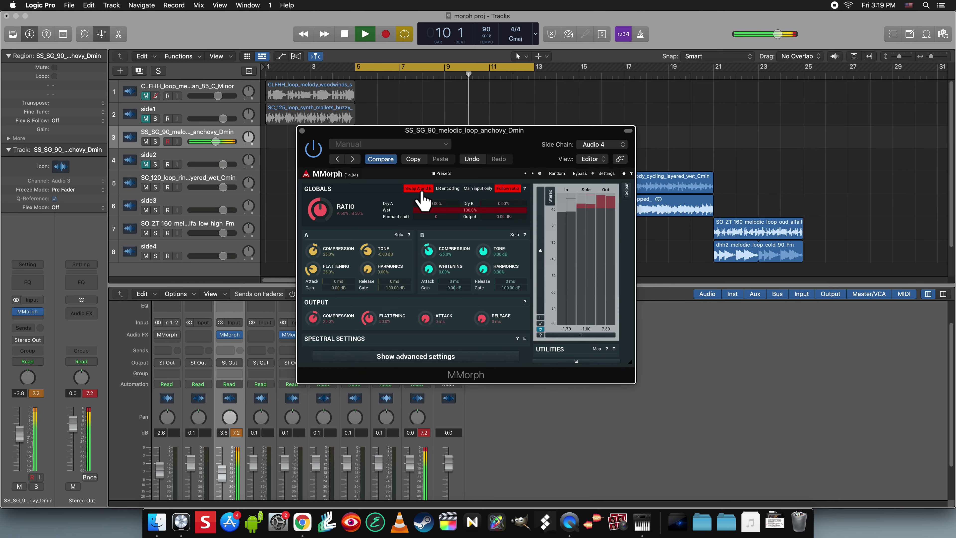
click(216, 142)
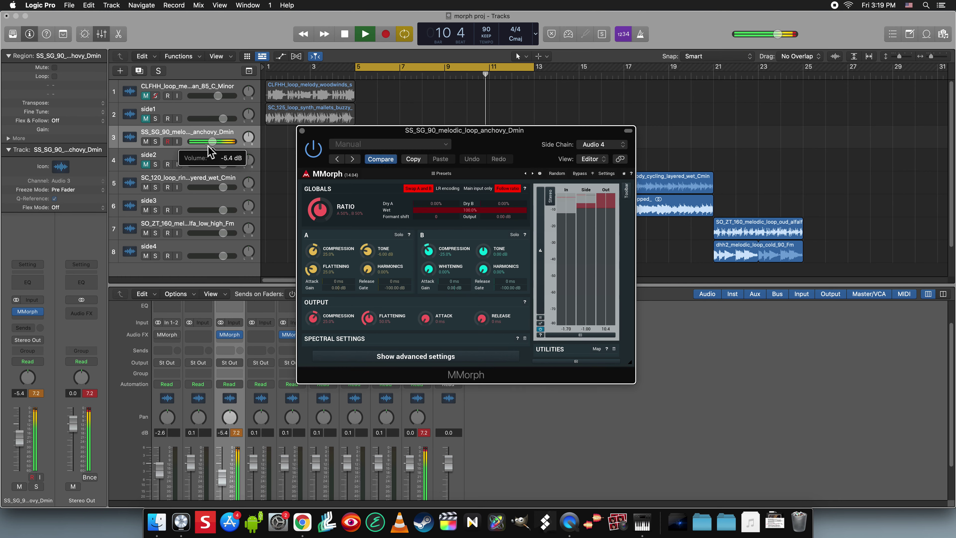
click(292, 177)
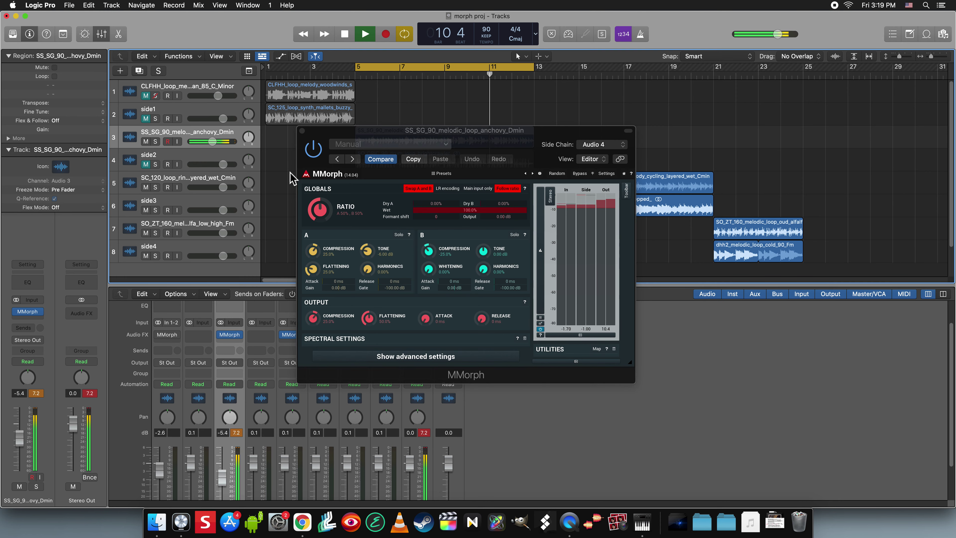
click(426, 190)
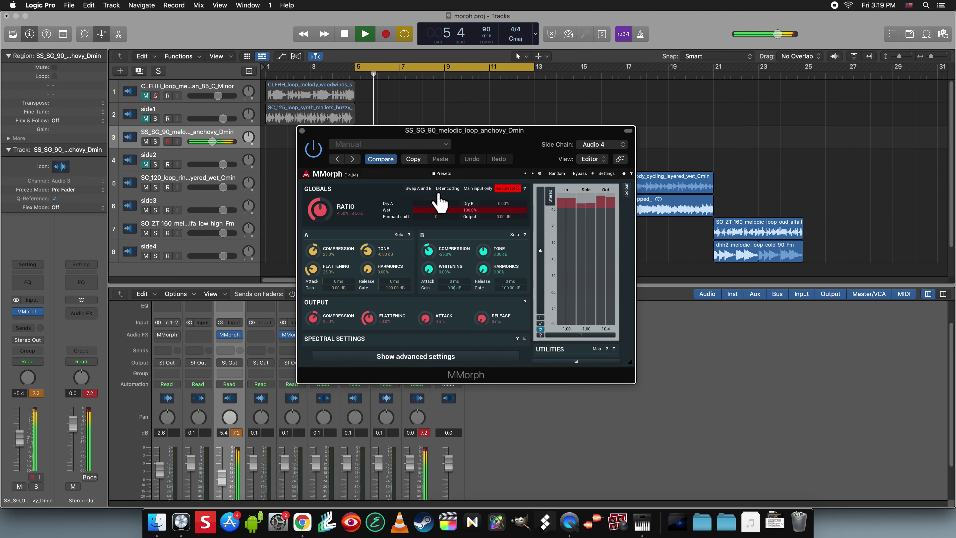
Step: Audition the MMorph presets Roboter and Let It Talk, and turn off Swap A and B for Let It Talk
click(444, 174)
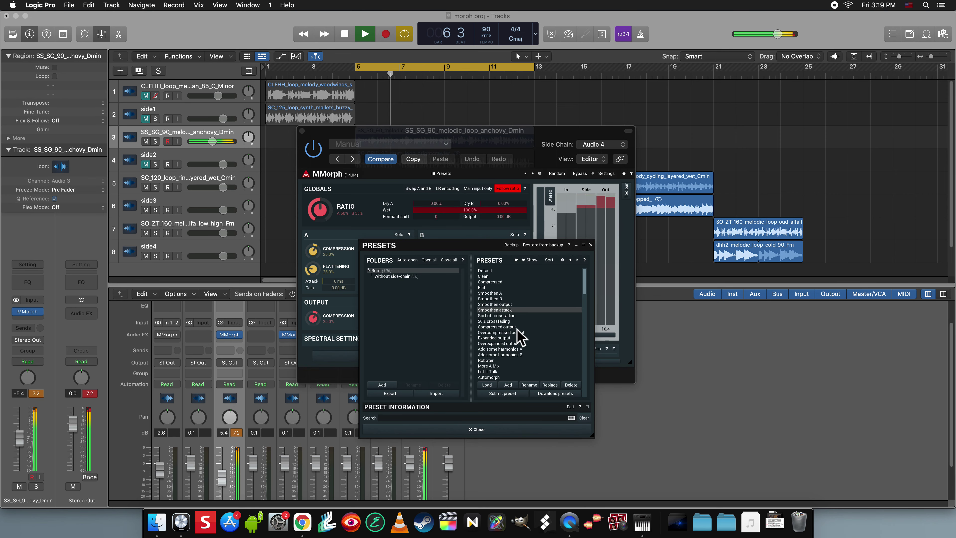
scroll(512, 329, down, 2)
click(486, 337)
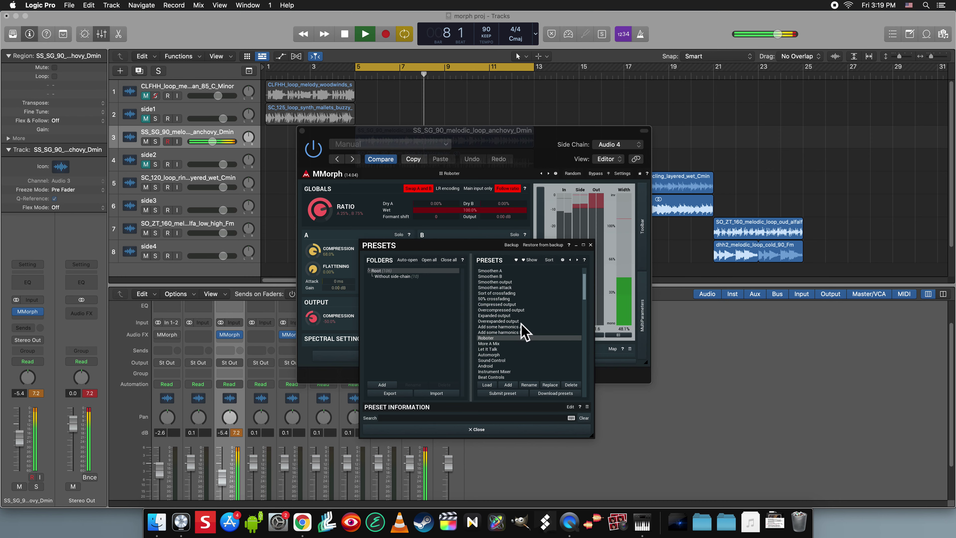
scroll(517, 330, down, 2)
click(515, 327)
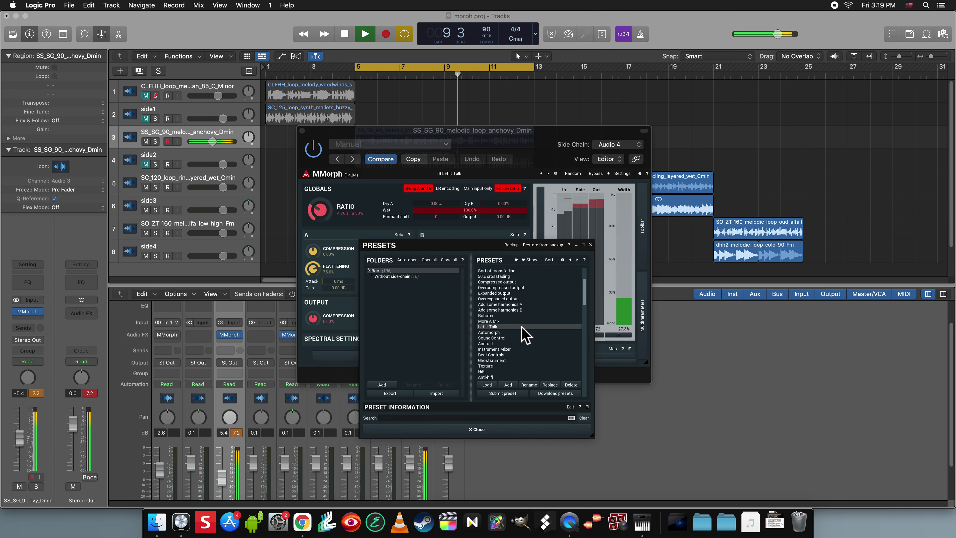
scroll(525, 325, down, 3)
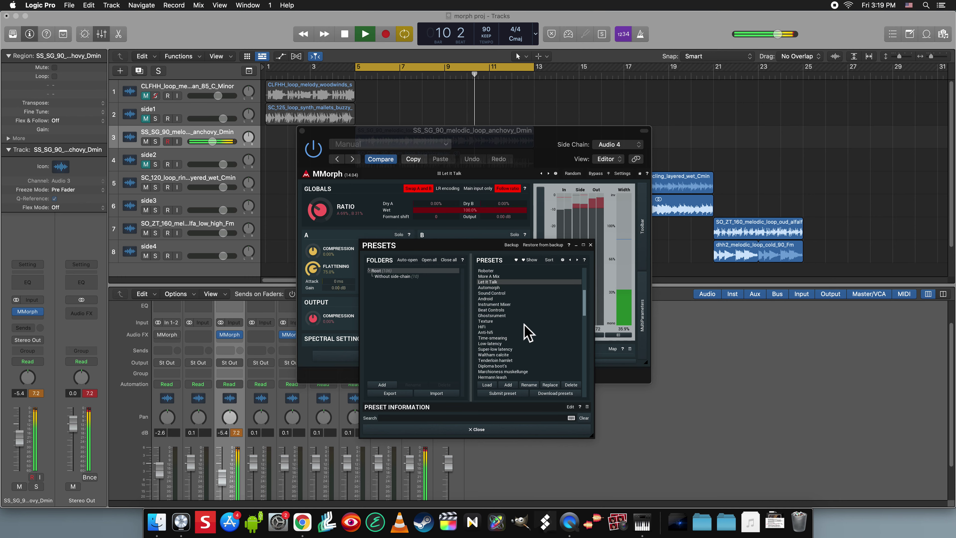
click(424, 191)
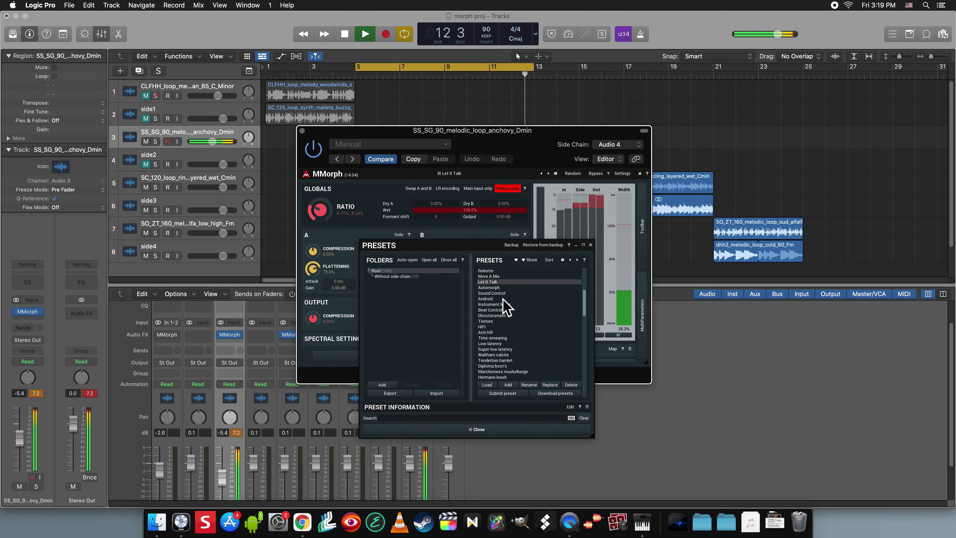
Step: Audition the Android and Time-smearing presets, and turn on Swap A and B for Time-smearing
click(503, 299)
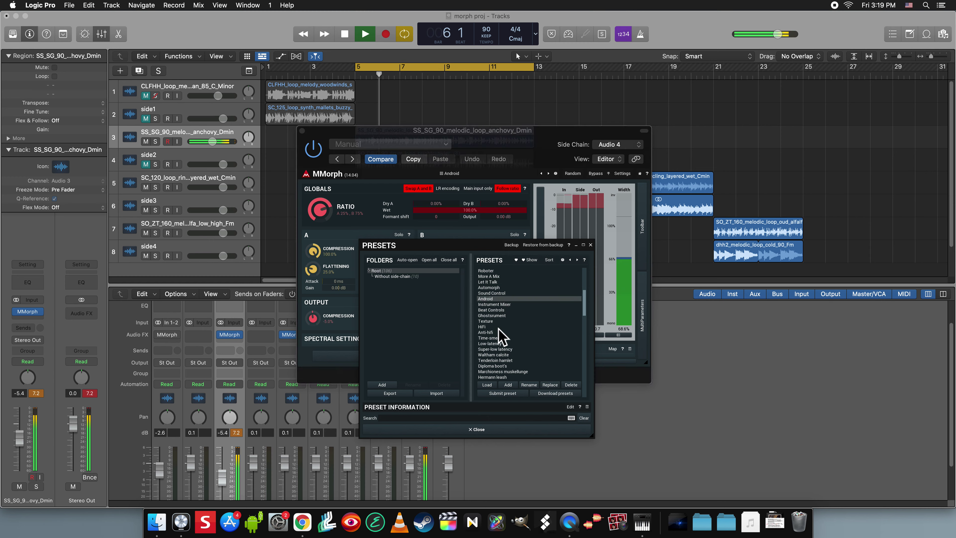
scroll(510, 339, down, 1)
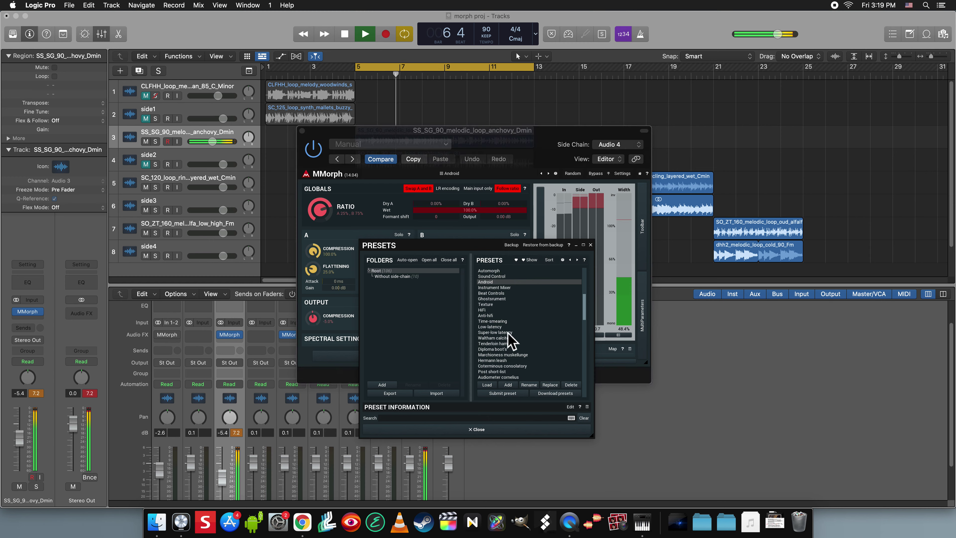
click(507, 321)
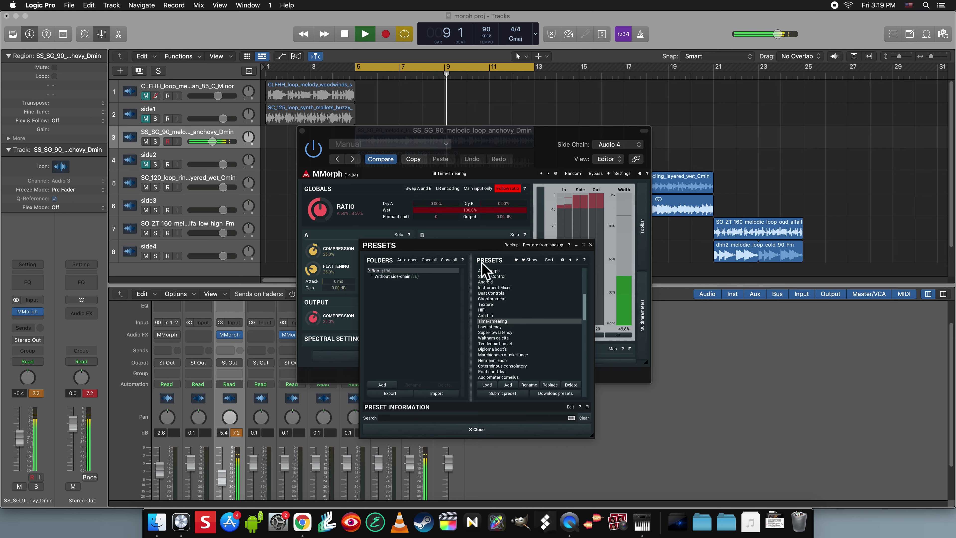
click(432, 189)
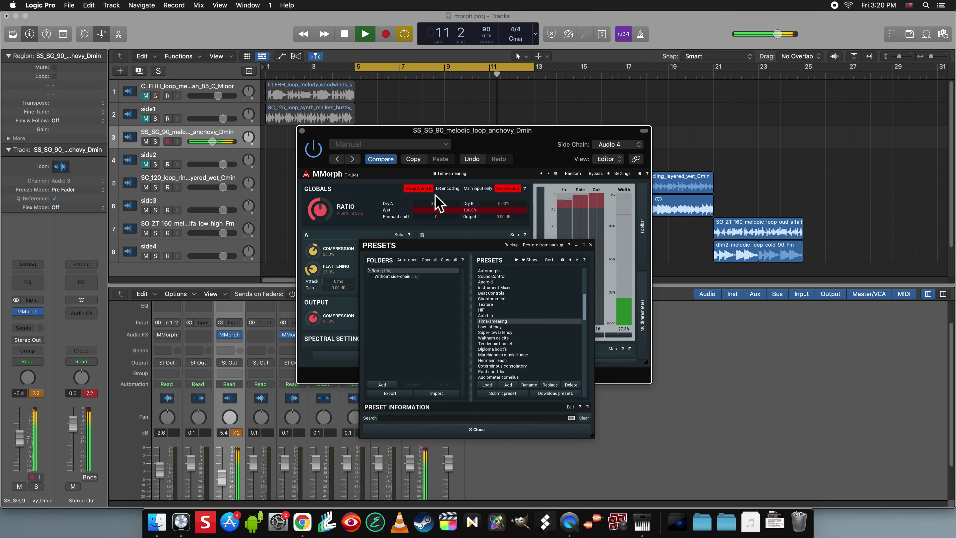
Step: Audition the presets Superstitious emission and Pervade ginning, comparing Pervade ginning with Swap A and B on and off
scroll(518, 315, down, 1)
scroll(516, 307, down, 5)
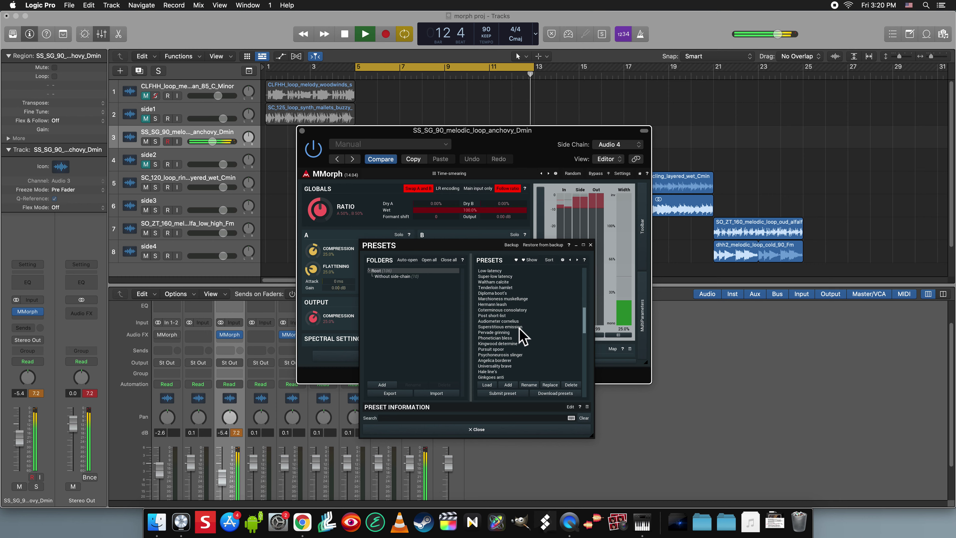
click(516, 327)
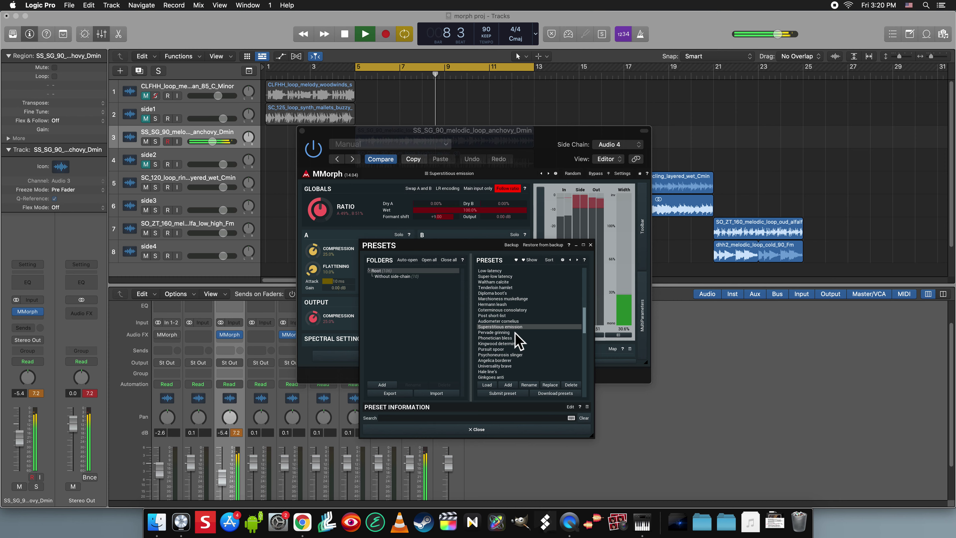
click(515, 333)
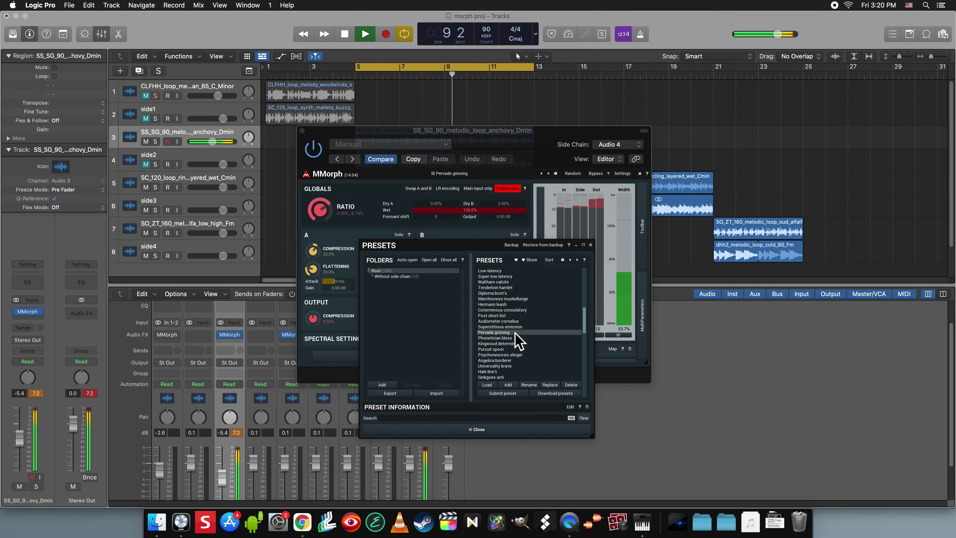
click(430, 189)
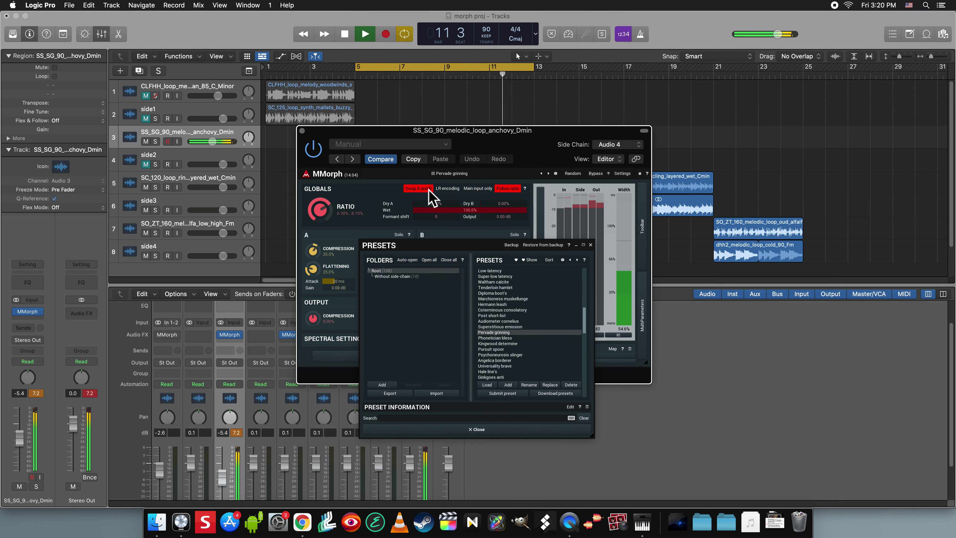
click(429, 189)
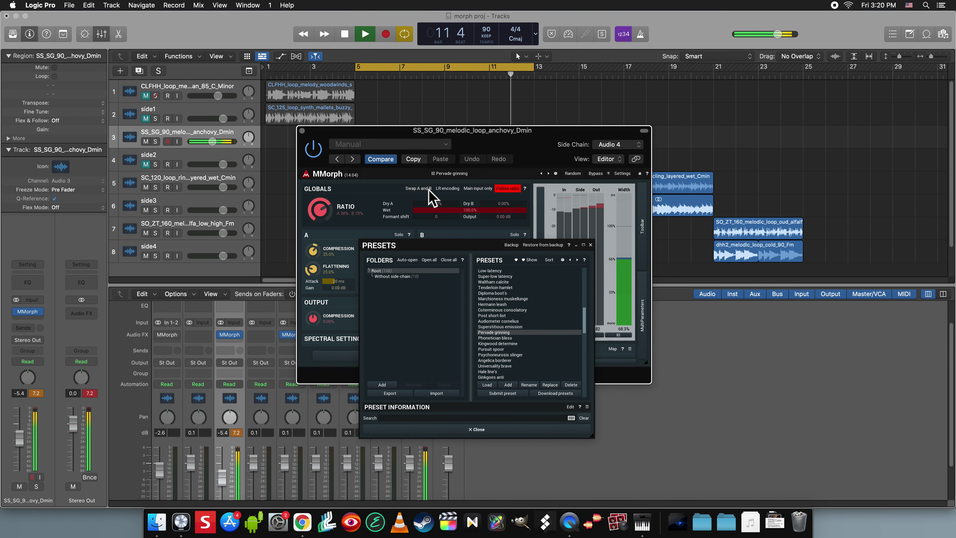
Step: Audition the Kingwood determine, Pursuit spoor and Psychoneurosis slinger presets on the playing loop
click(500, 343)
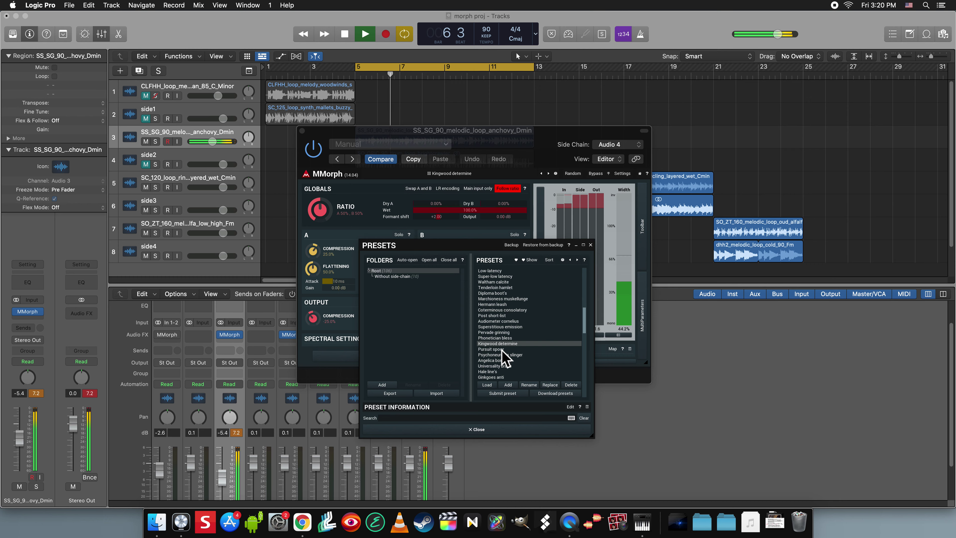
click(502, 350)
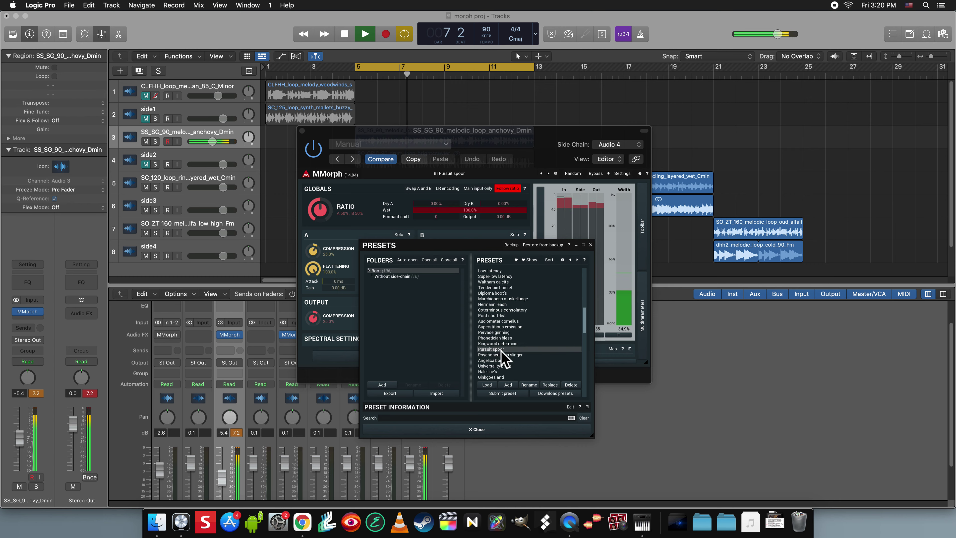
scroll(513, 351, down, 2)
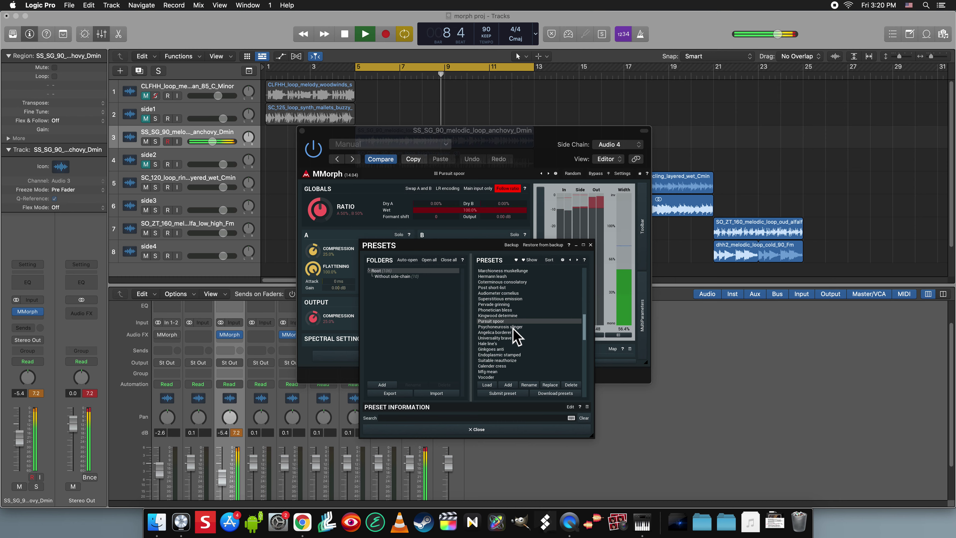
click(513, 327)
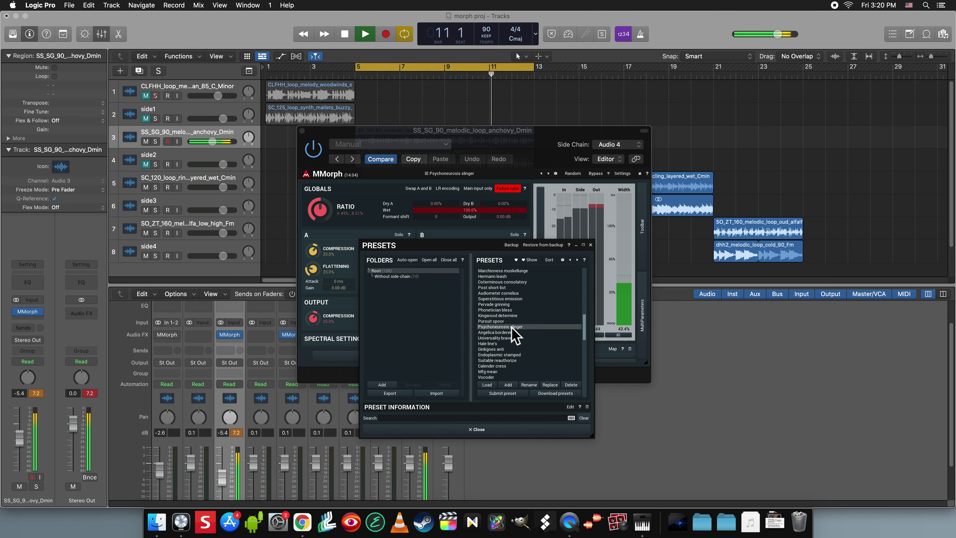
double_click(512, 328)
key(fn)
key(fn)
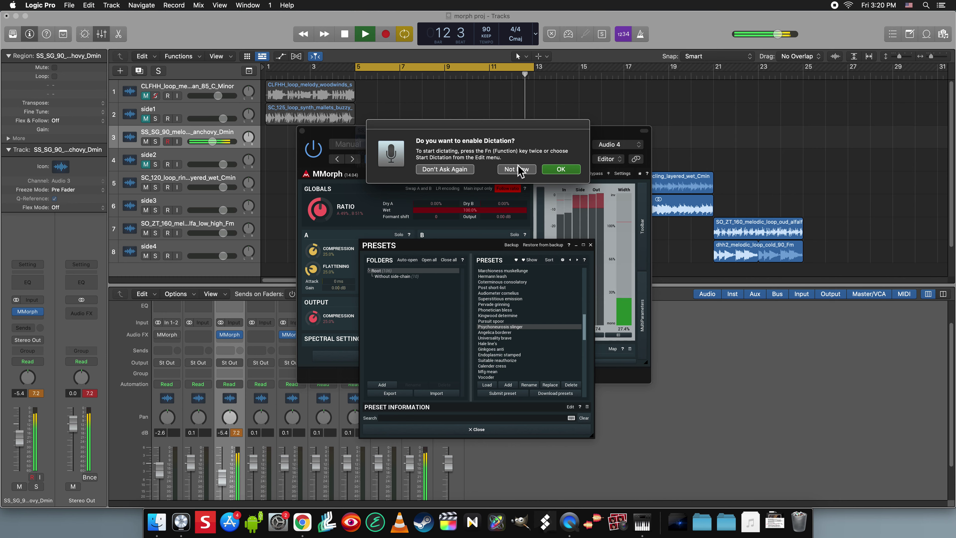
click(451, 171)
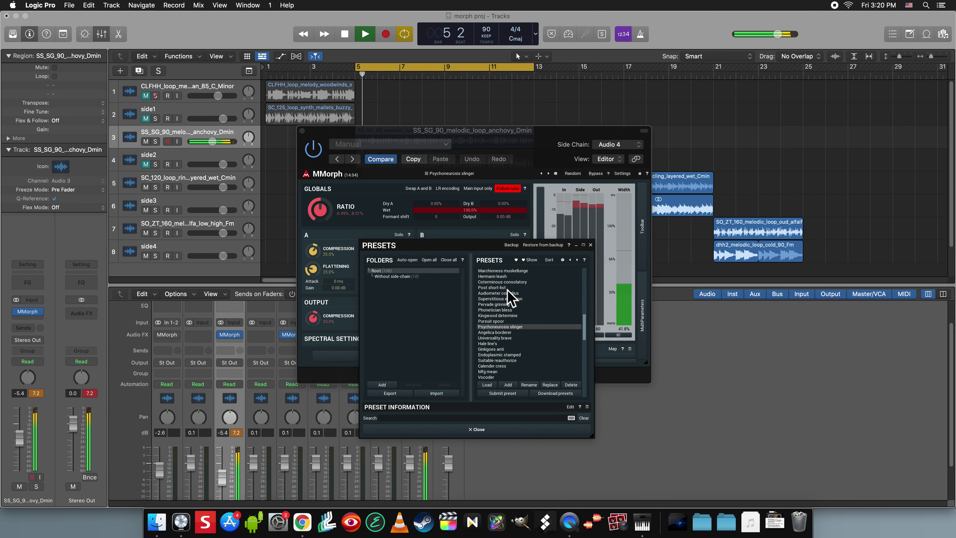
Step: Audition the presets Angelica borderer and Ginkgoes anti, load Endoplasmic stamped and close the preset browser
click(515, 333)
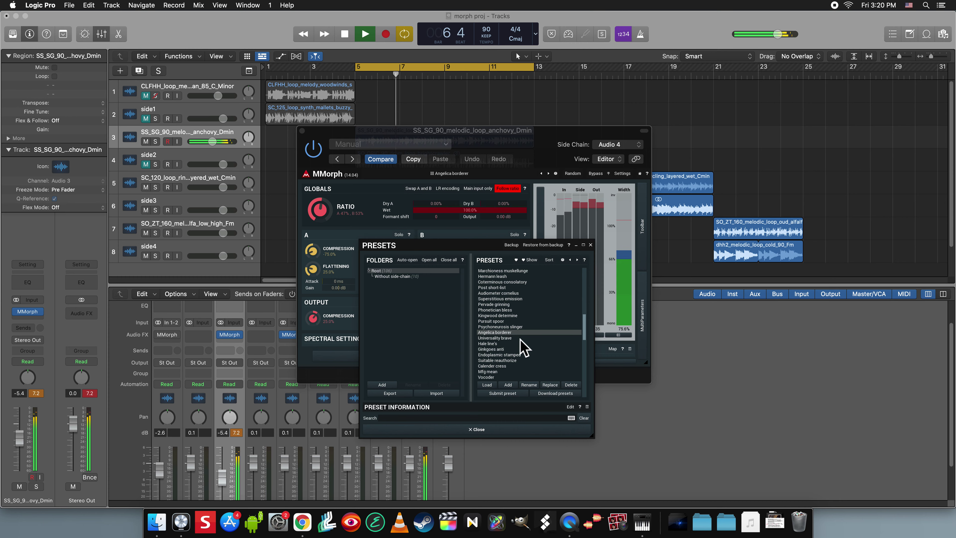
click(519, 350)
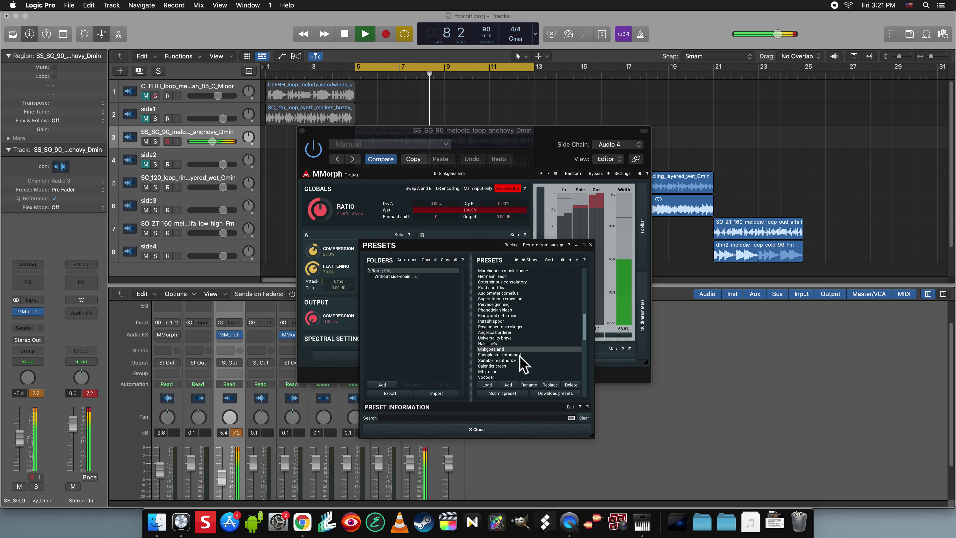
click(520, 355)
scroll(524, 354, down, 2)
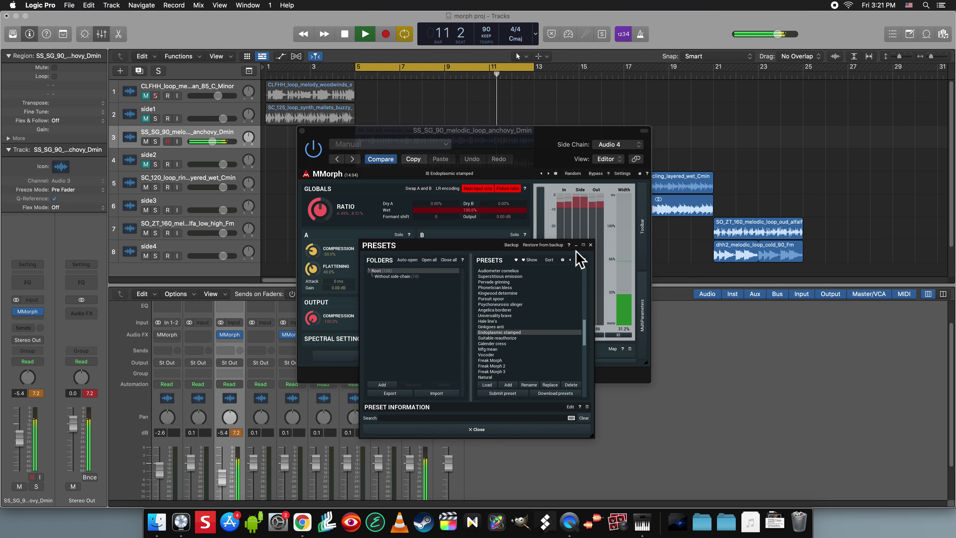
click(591, 245)
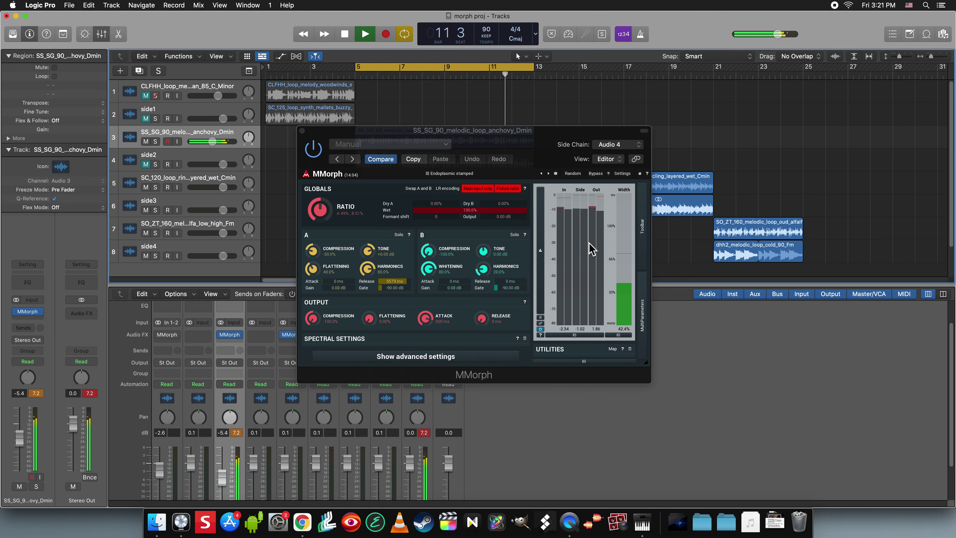
Step: Close MMorph, stop playback and move the cycle range to bars 13 through 21
click(301, 130)
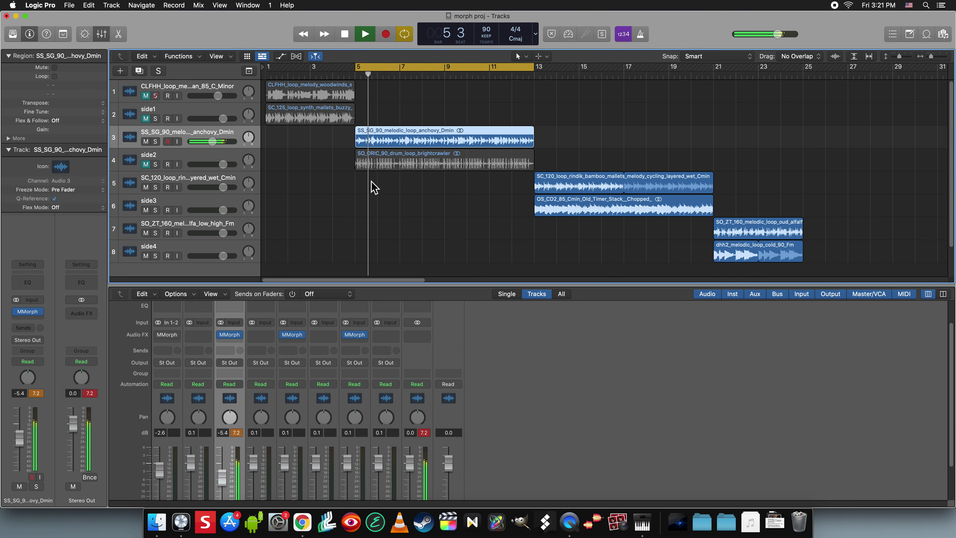
key(space)
drag(479, 72, 658, 87)
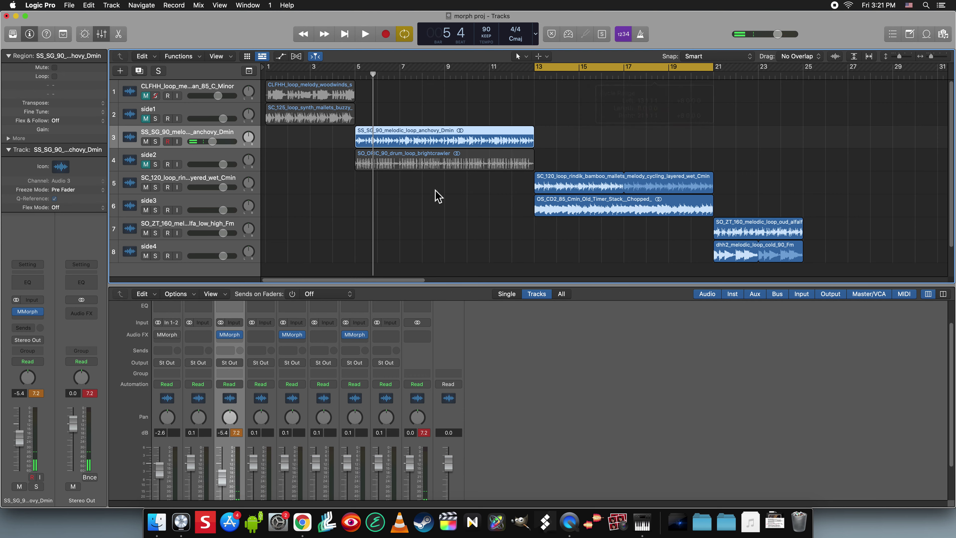
Step: Audition the dry mallets loop on track 5 and the side3 loop one at a time in solo, with track 5's MMorph bypassed
click(208, 184)
click(286, 333)
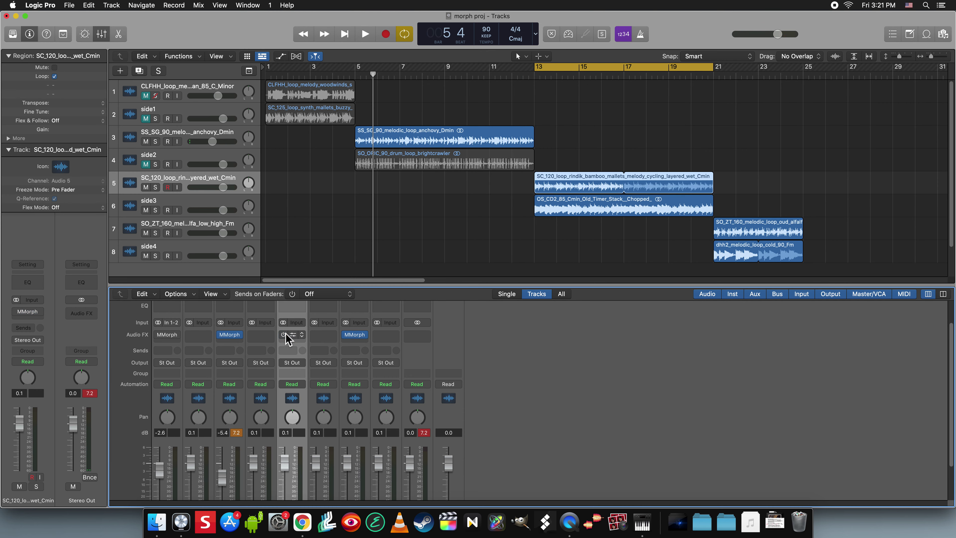
click(155, 188)
key(space)
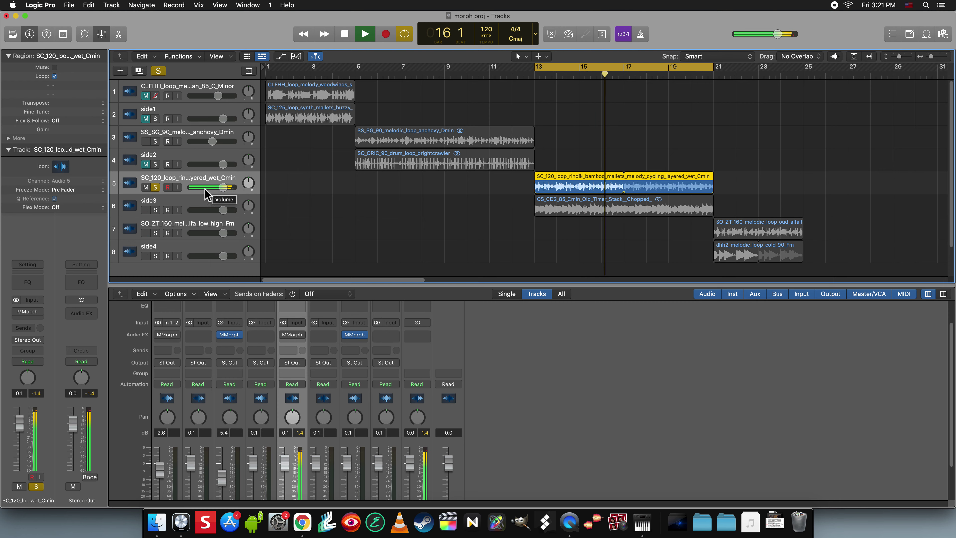
click(160, 188)
click(155, 210)
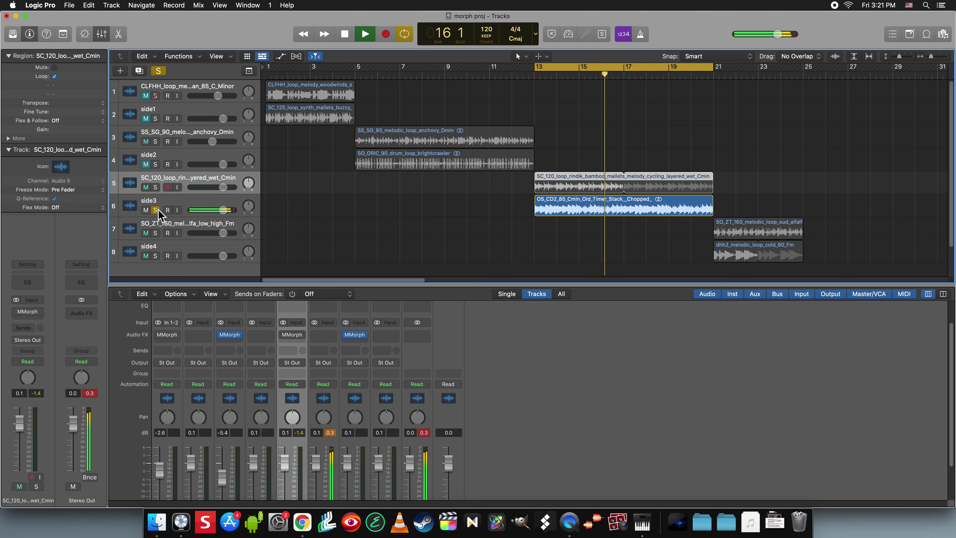
click(155, 210)
key(space)
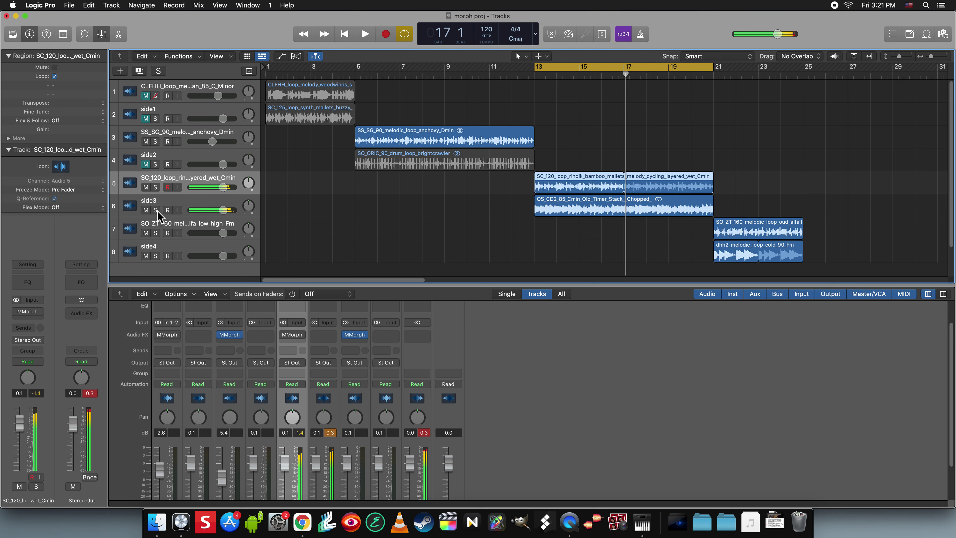
Step: Mute the side3 track, re-enable MMorph on track 5 and start playback of the cycle range
click(146, 210)
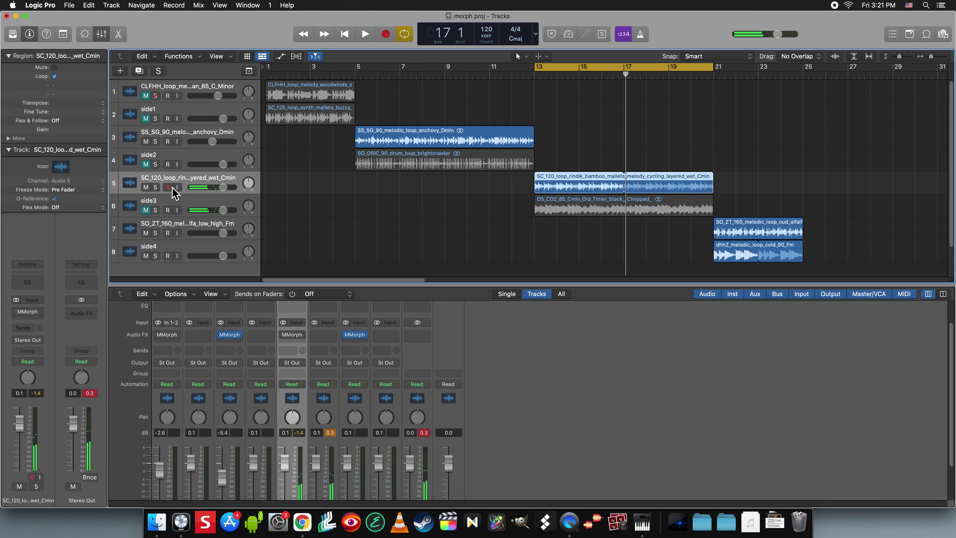
click(282, 335)
key(space)
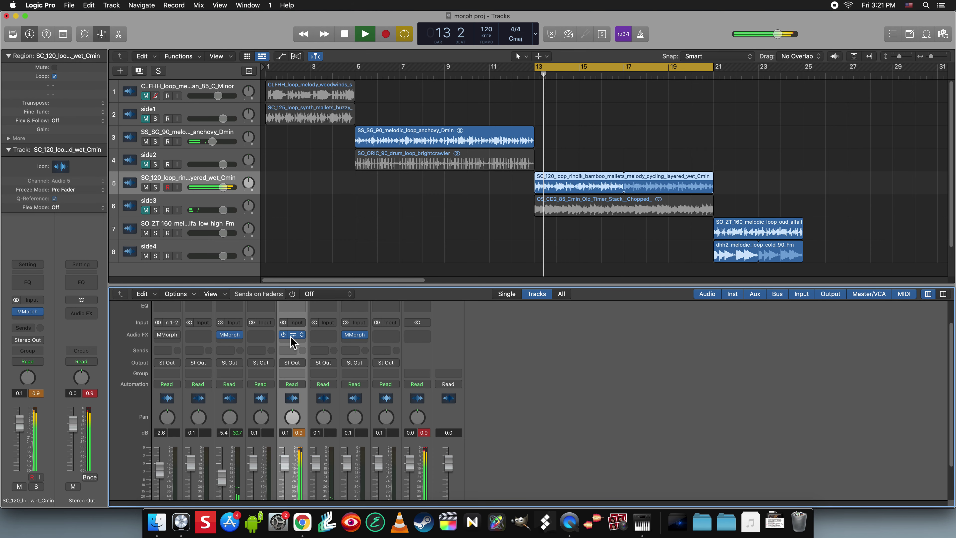
Step: Open track 5's MMorph and compare the morph with Swap A and B on and off
click(296, 335)
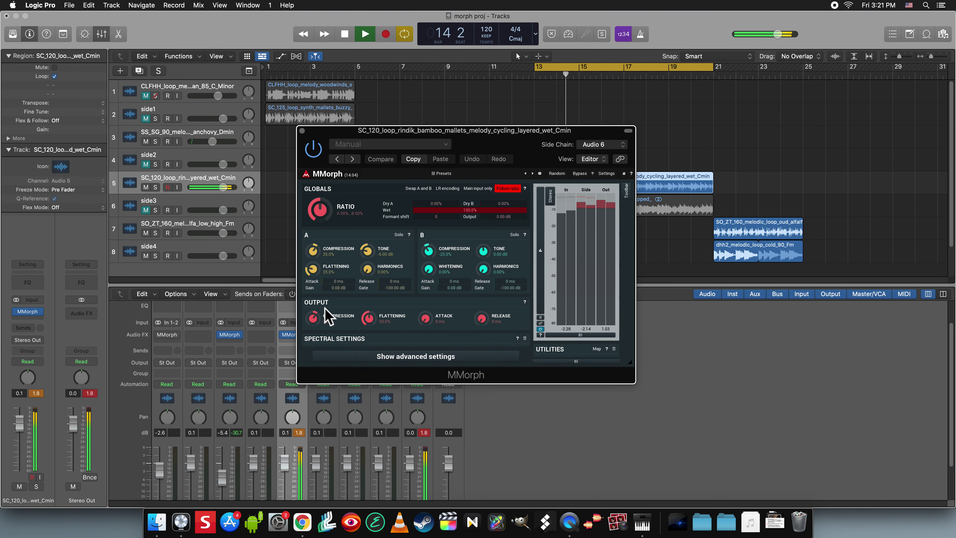
click(419, 188)
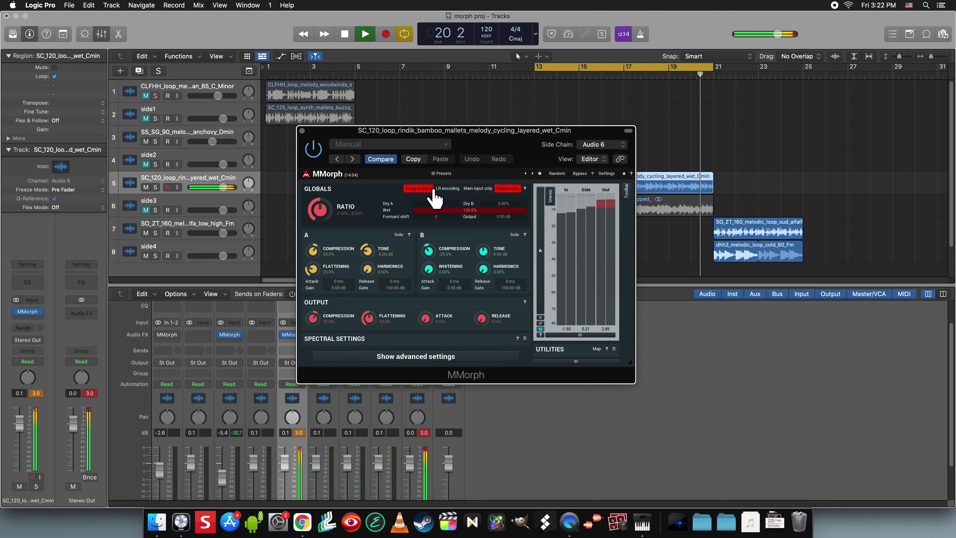
click(434, 189)
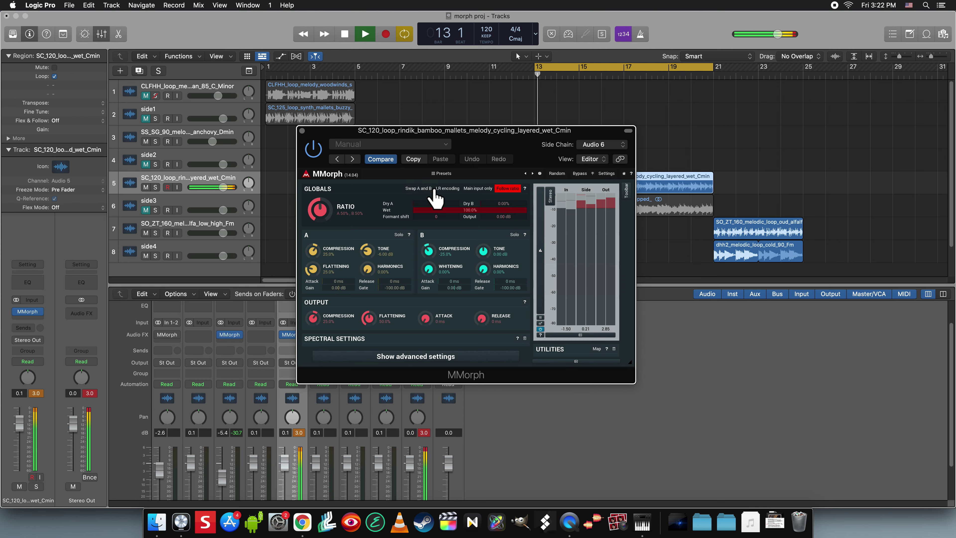
Step: Open MMorph's preset browser and audition the presets Universality brave and Psychoneurosis slinger
click(444, 174)
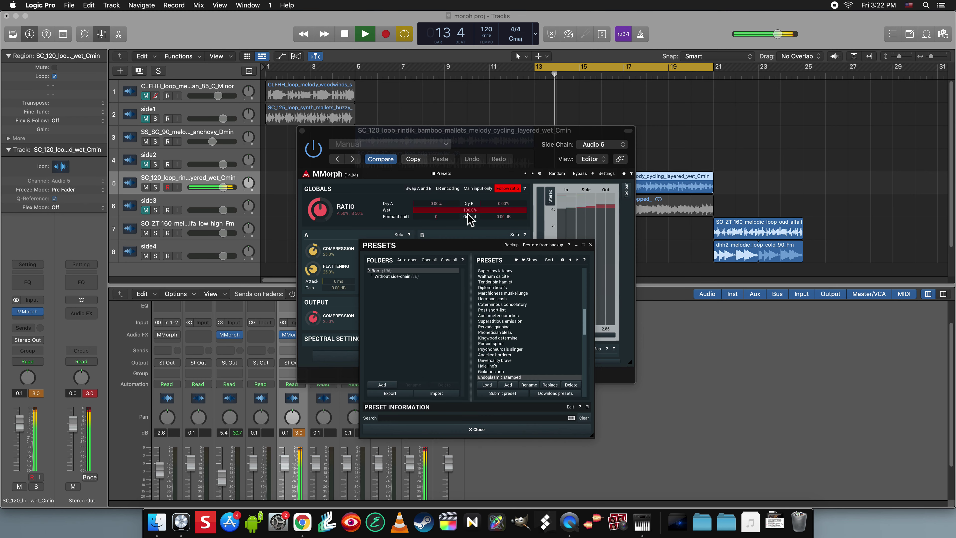
click(508, 361)
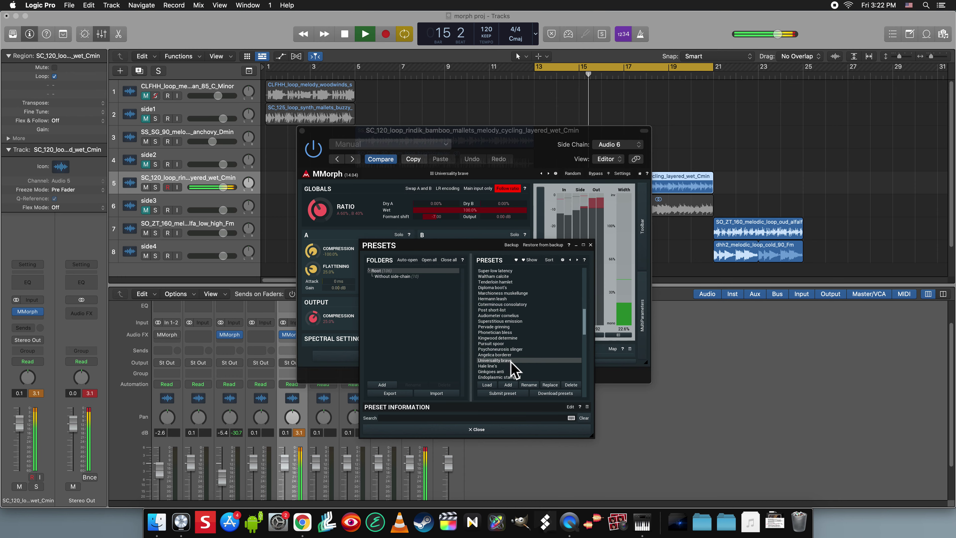
click(517, 348)
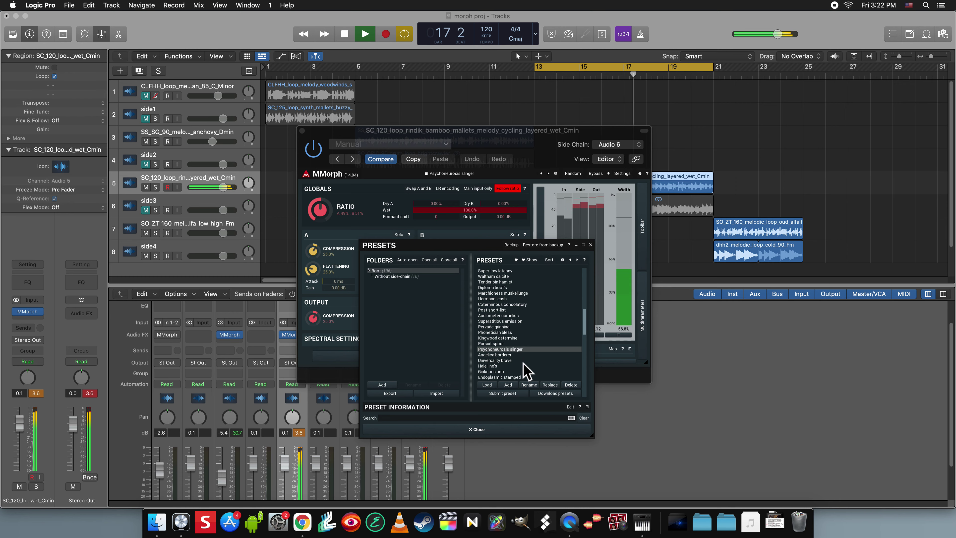
Step: Load the Suitable reauthorize preset and lower track 5's volume to -3.5 dB
scroll(530, 373, down, 3)
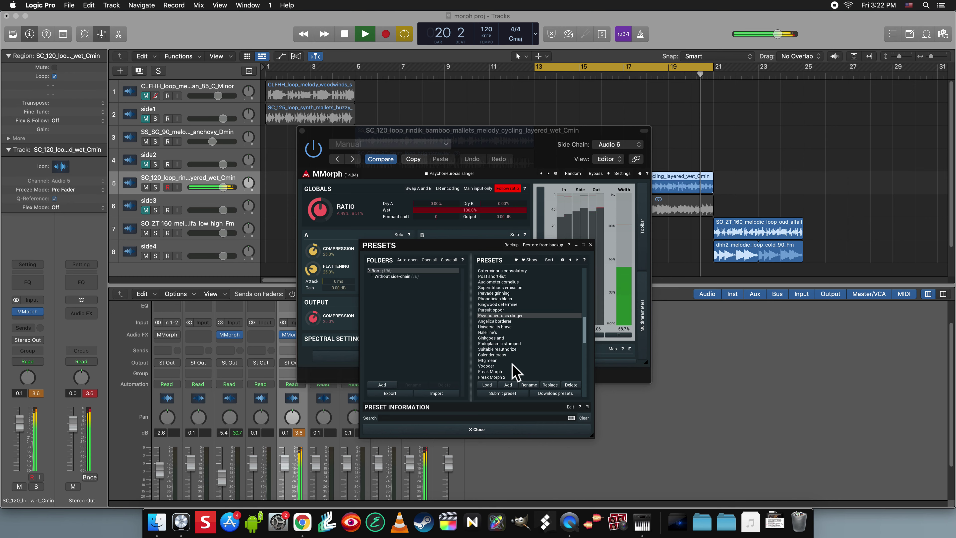
click(514, 349)
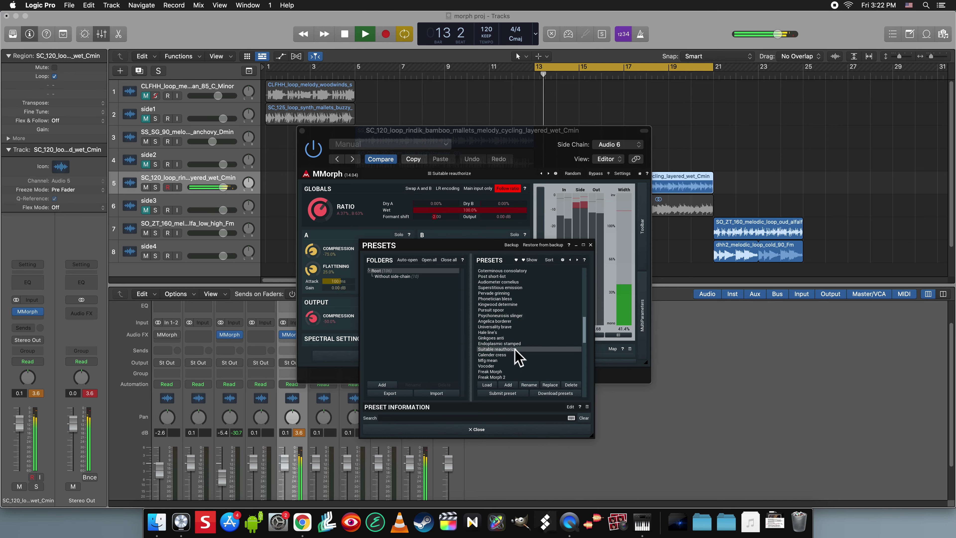
drag(224, 187, 215, 187)
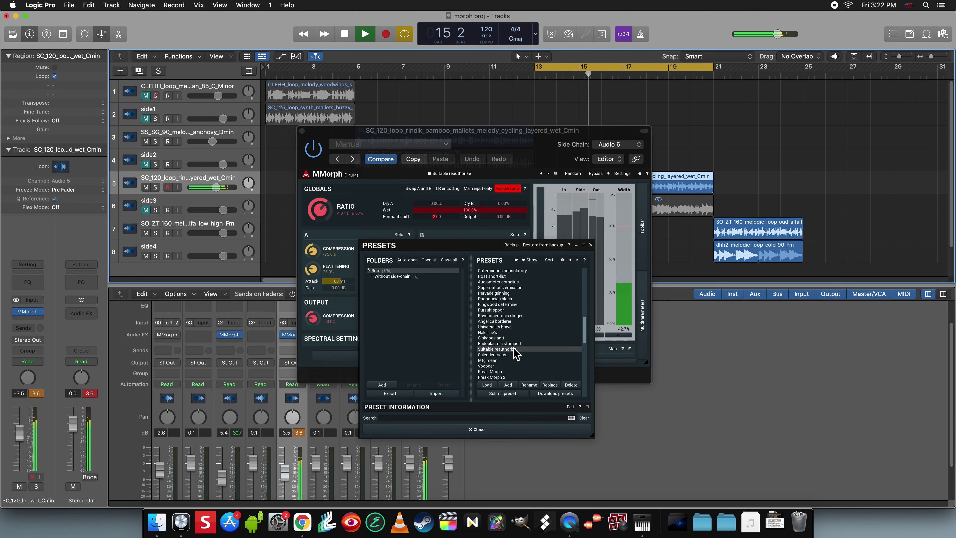
Step: Audition the presets Vocoder, Freak Morph and Robot Vocoder on the playing loop
scroll(514, 348, down, 2)
scroll(512, 349, down, 2)
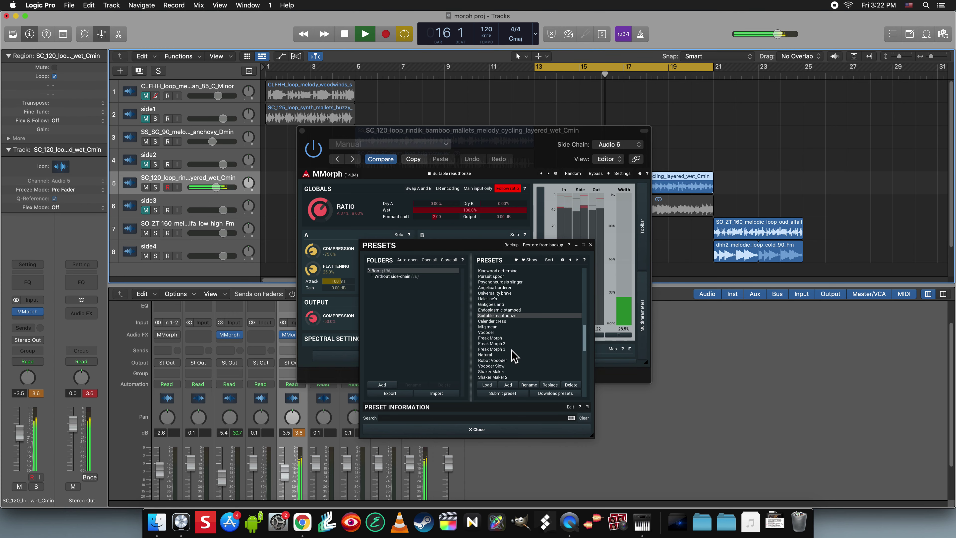
click(511, 333)
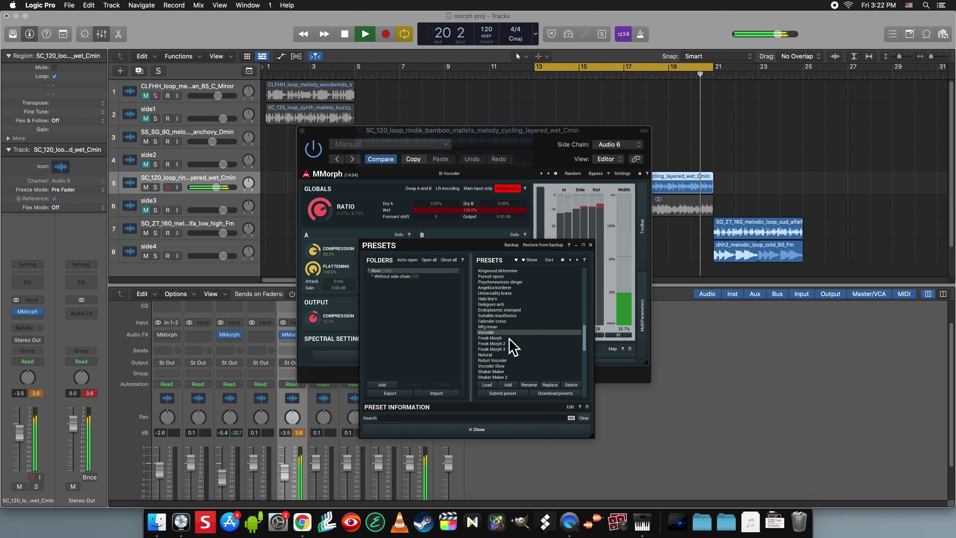
click(508, 338)
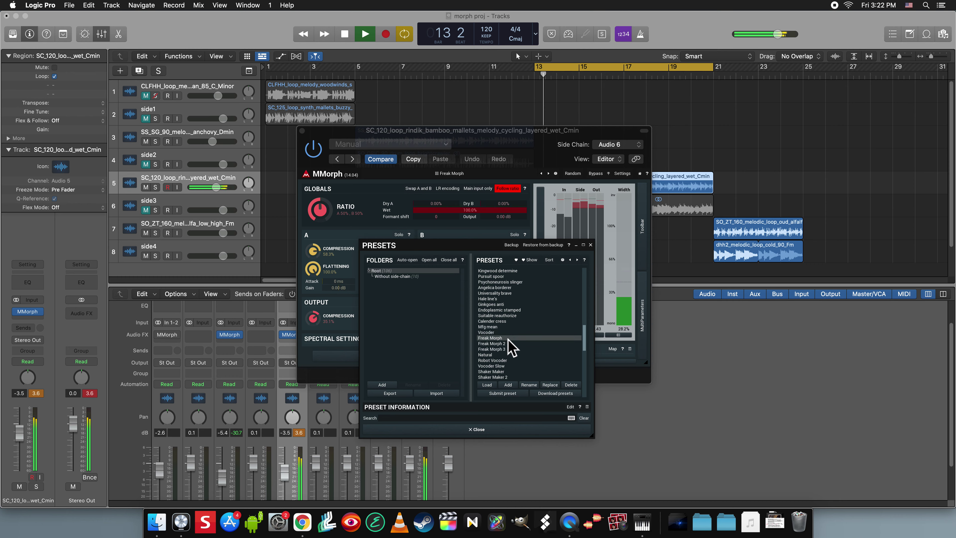
scroll(510, 343, down, 1)
scroll(511, 346, down, 3)
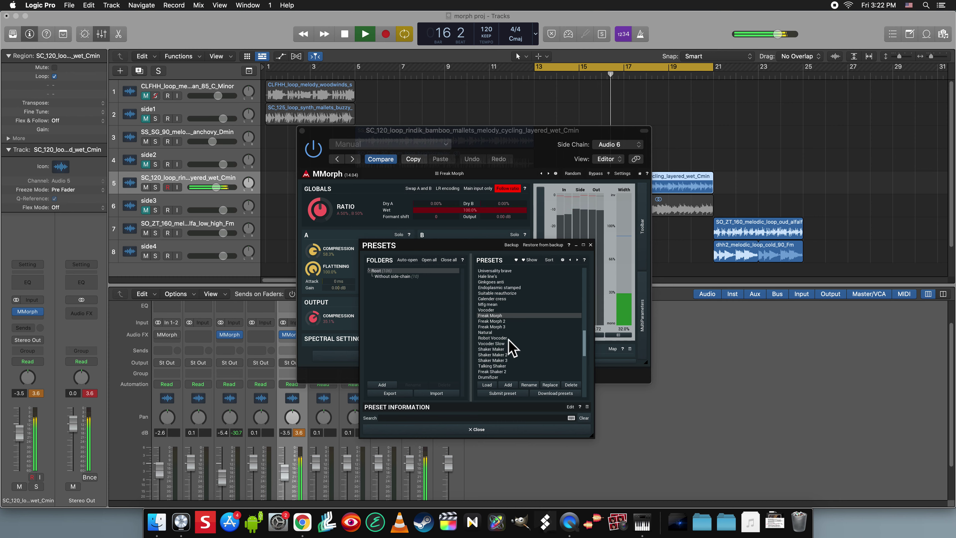
click(508, 339)
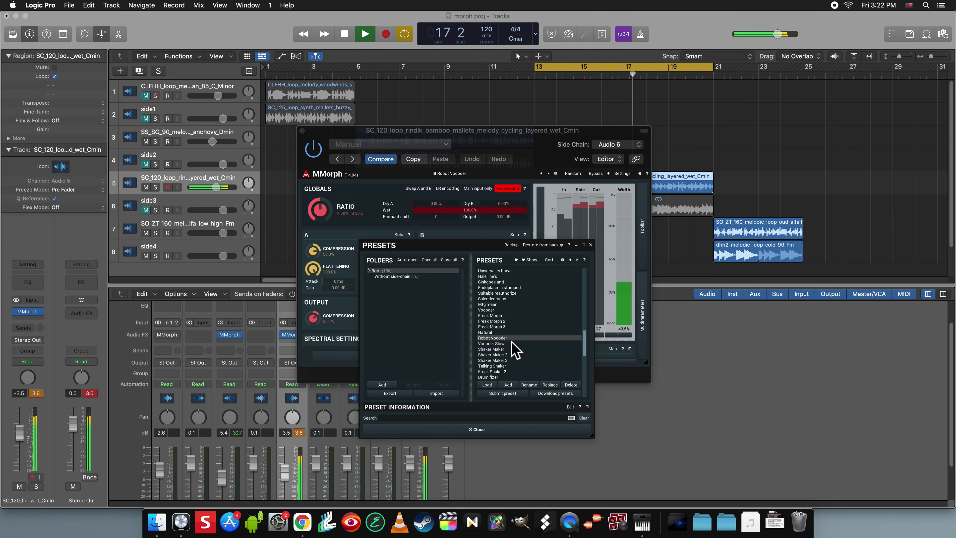
Step: Audition the presets Drumifizer 2, Drumifizer and 3D Drums on the playing loop
scroll(519, 355, down, 4)
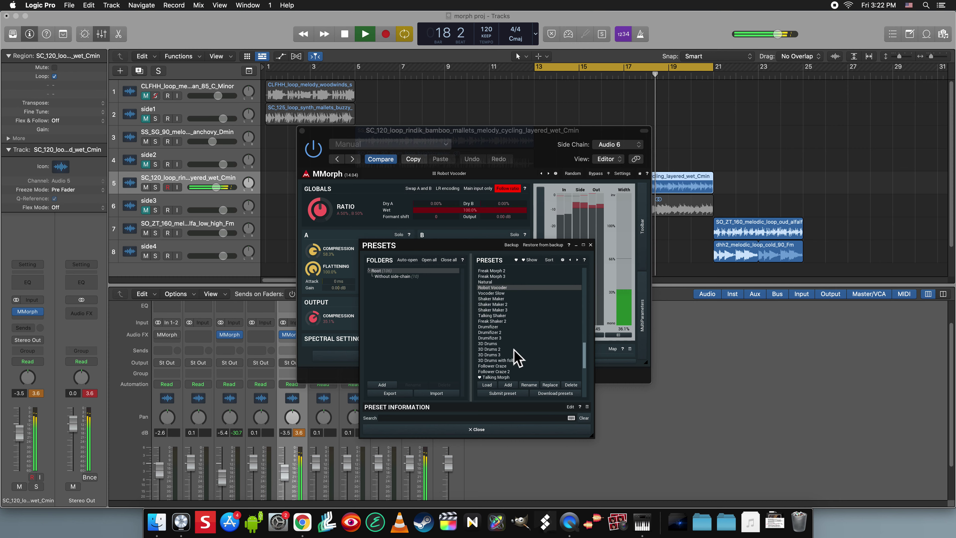
click(508, 326)
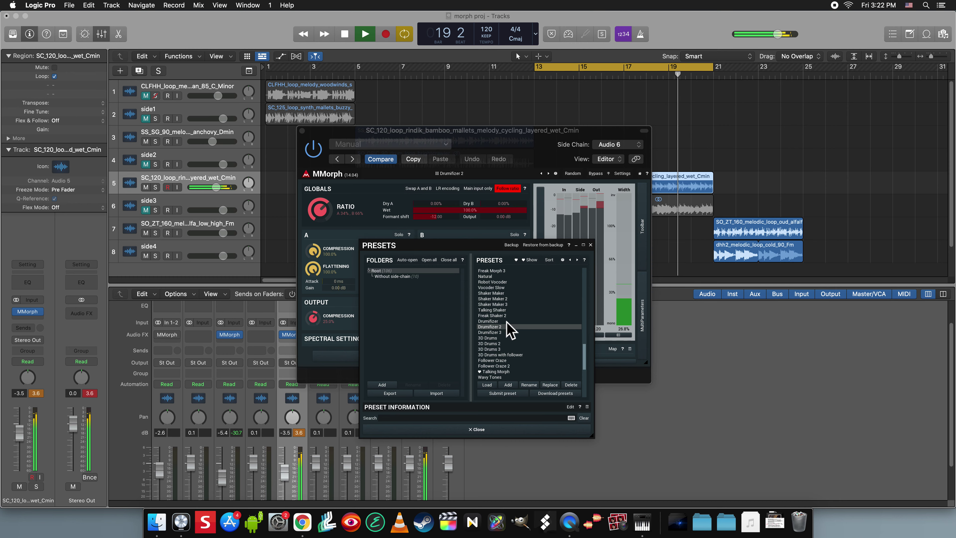
click(507, 321)
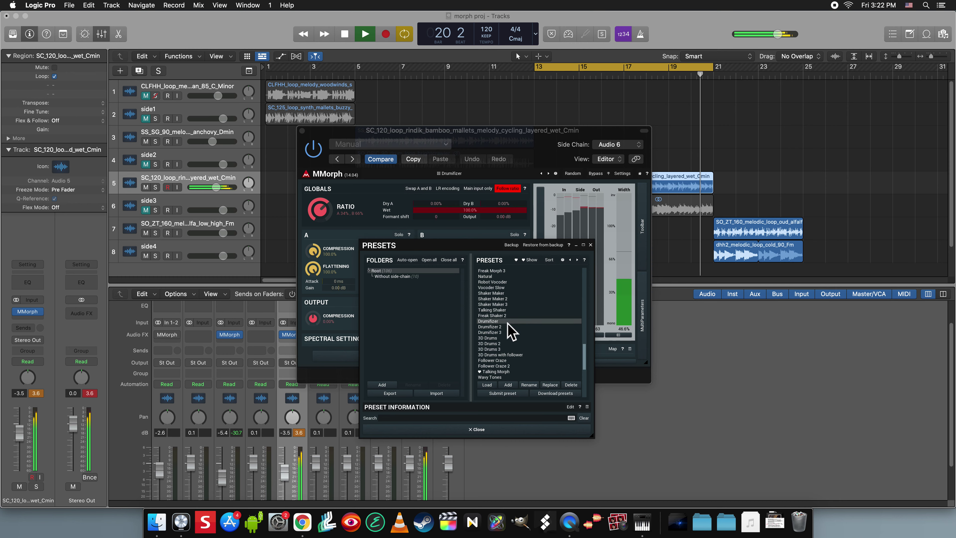
click(505, 339)
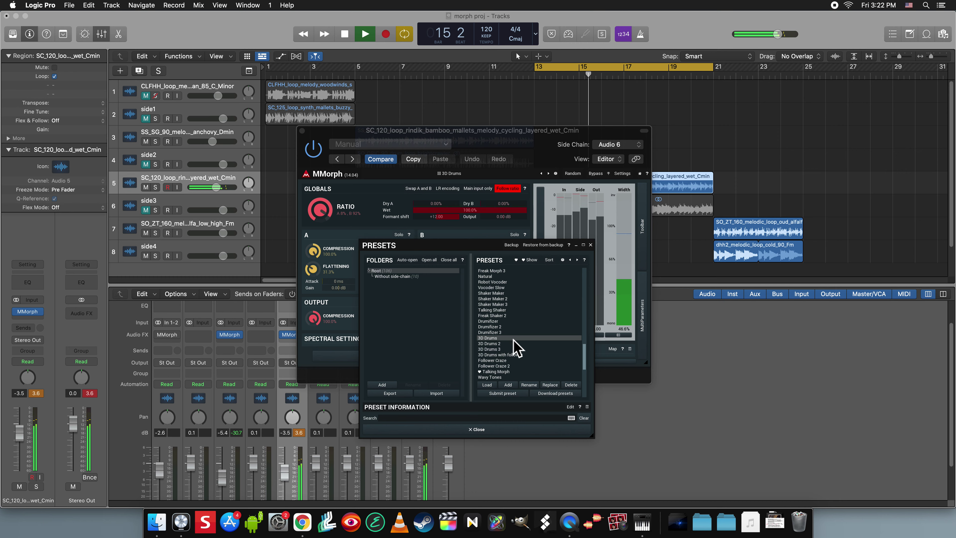
Step: Turn on Swap A and B for 3D Drums, compare it with MMorph bypassed and active, and close the preset browser
click(426, 195)
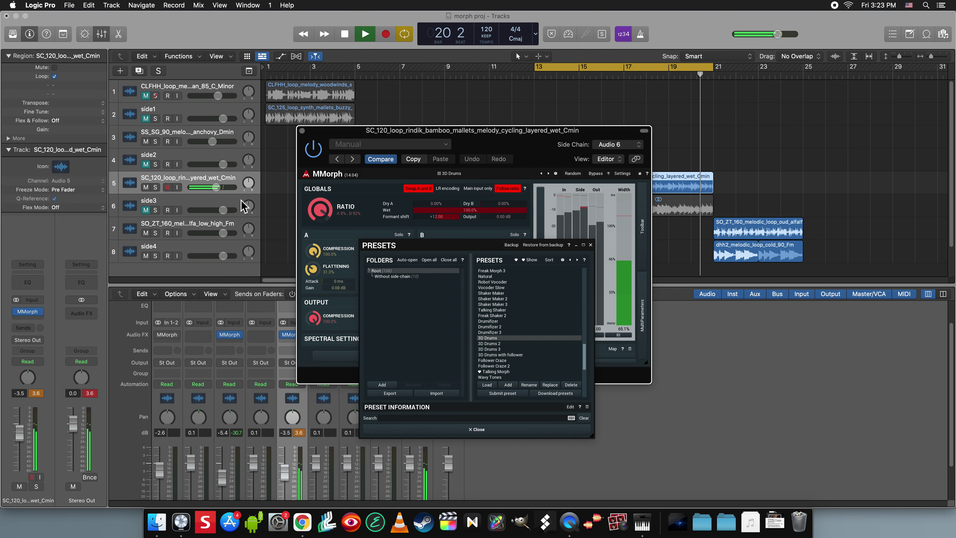
click(284, 335)
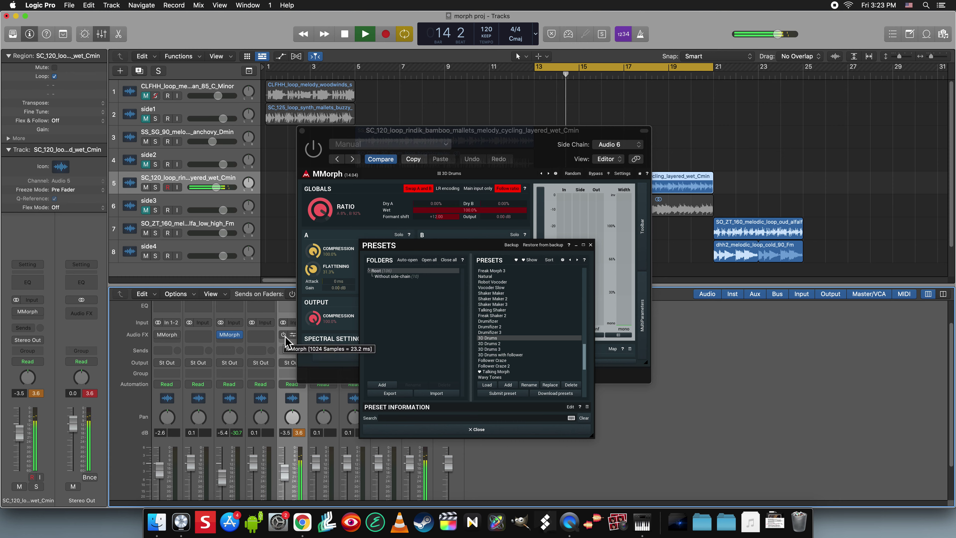
click(284, 335)
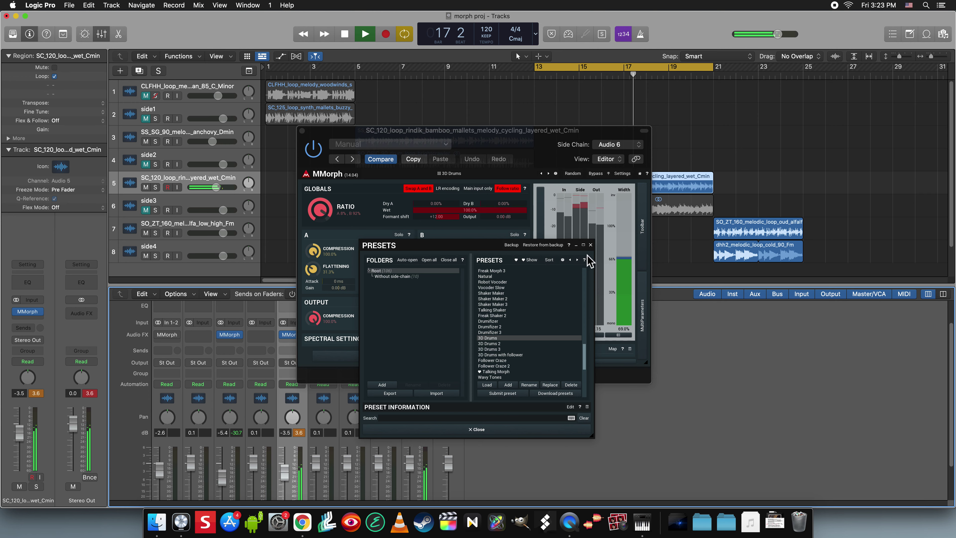
click(591, 246)
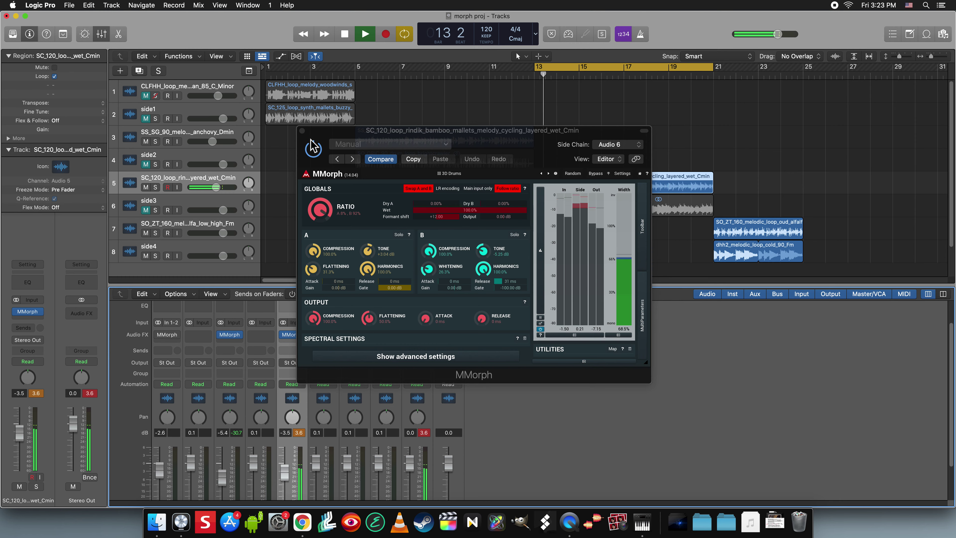
Step: Reopen the preset browser and audition the presets Coterminous consolatory and Marchioness muskellunge
click(451, 174)
scroll(531, 320, up, 7)
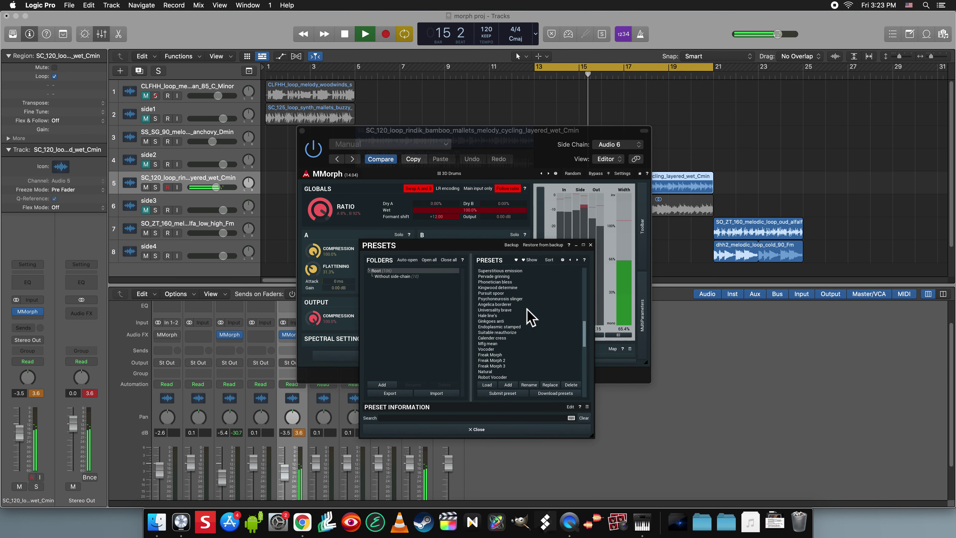
scroll(522, 303, up, 1)
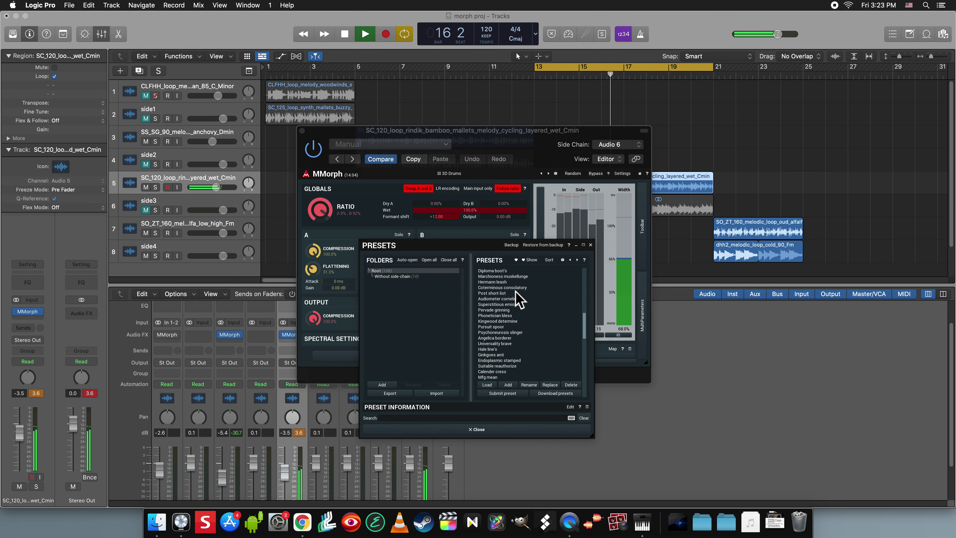
click(518, 288)
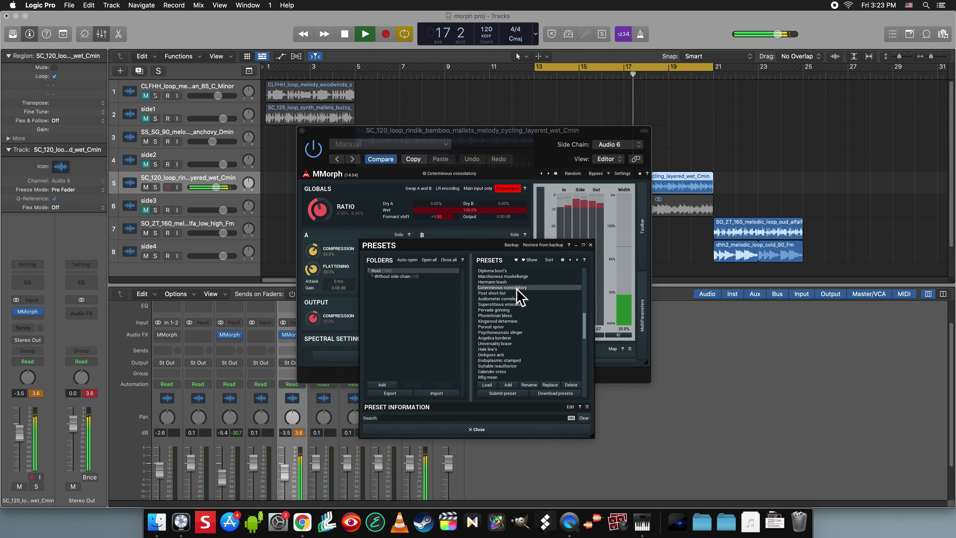
scroll(519, 291, up, 1)
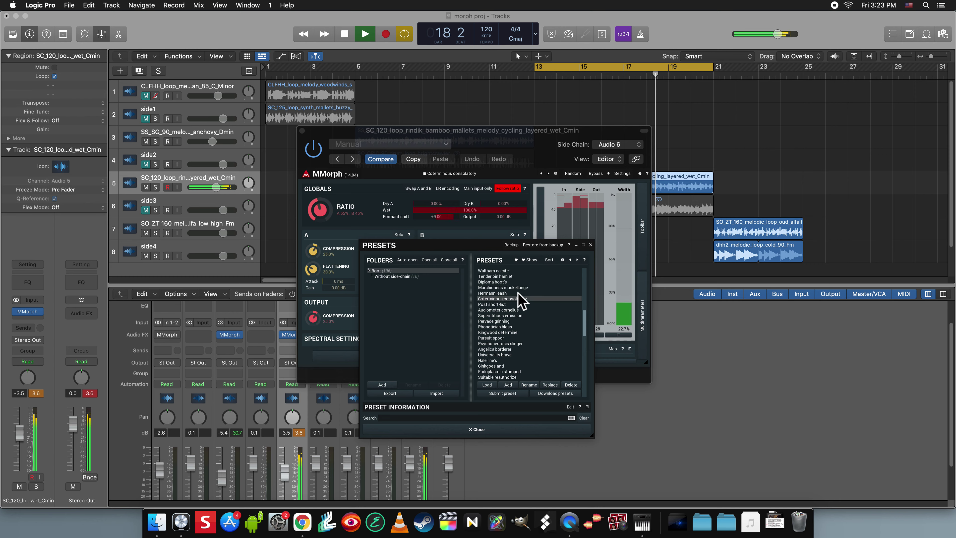
click(517, 288)
Step: Audition the presets Waltham calcite and Time-smearing on the playing loop
scroll(521, 298, up, 3)
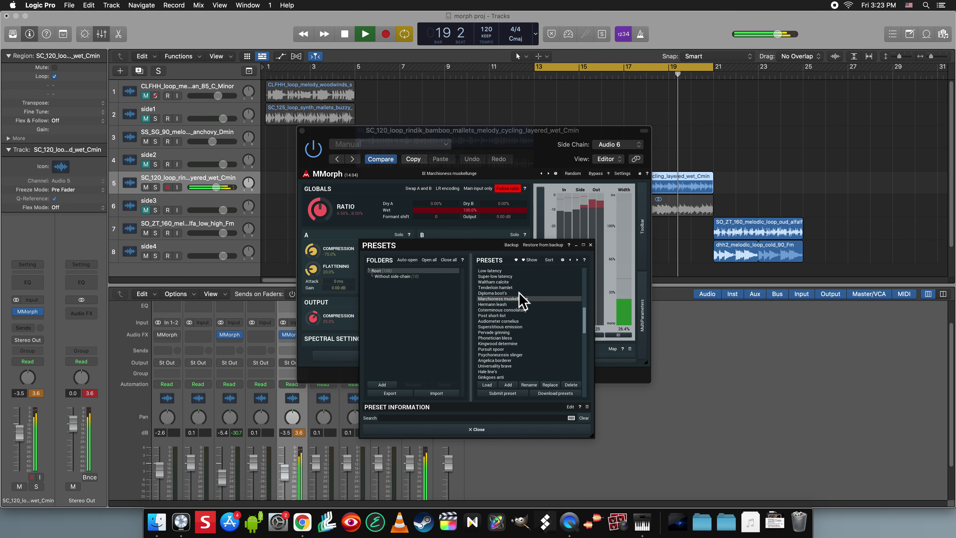
click(515, 298)
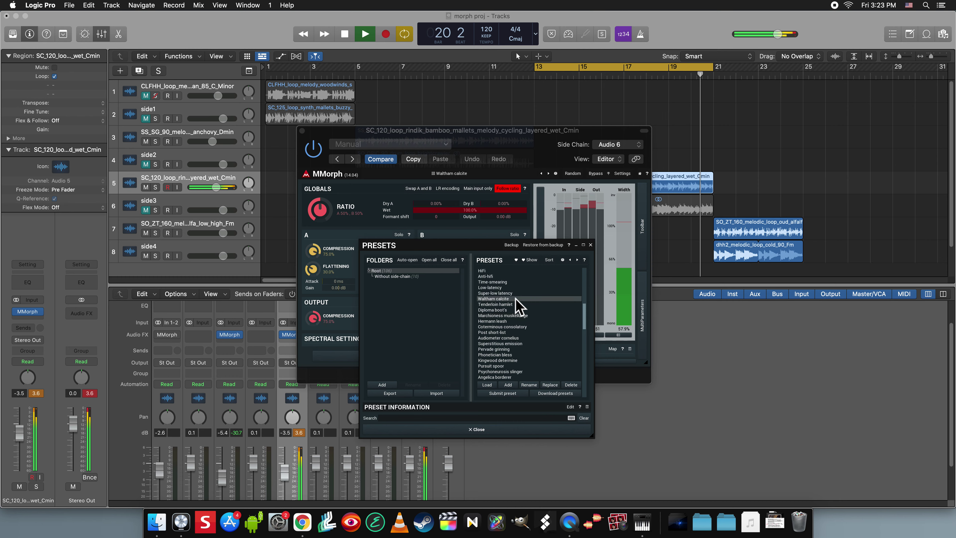
scroll(515, 298, up, 1)
click(512, 293)
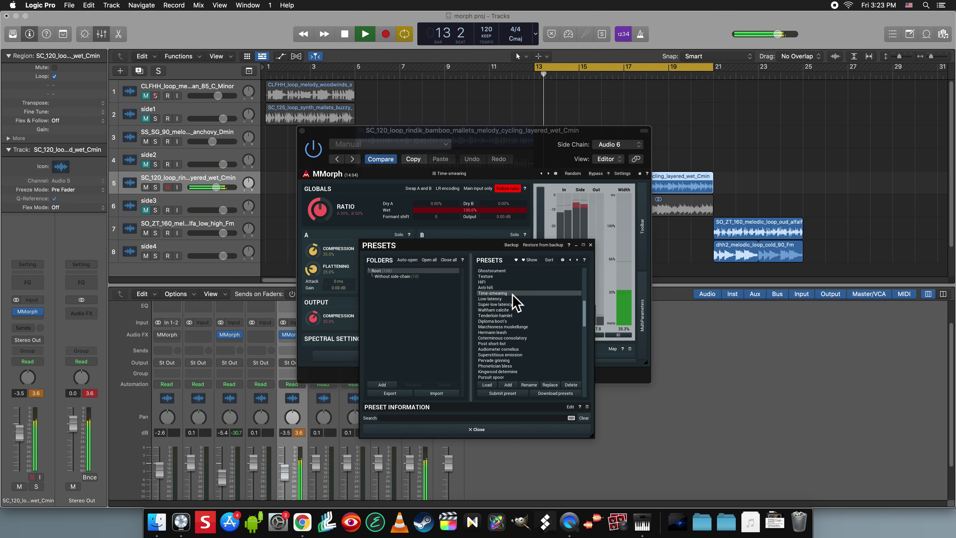
Step: Audition the preset Ghostrument on the playing loop
scroll(515, 299, up, 2)
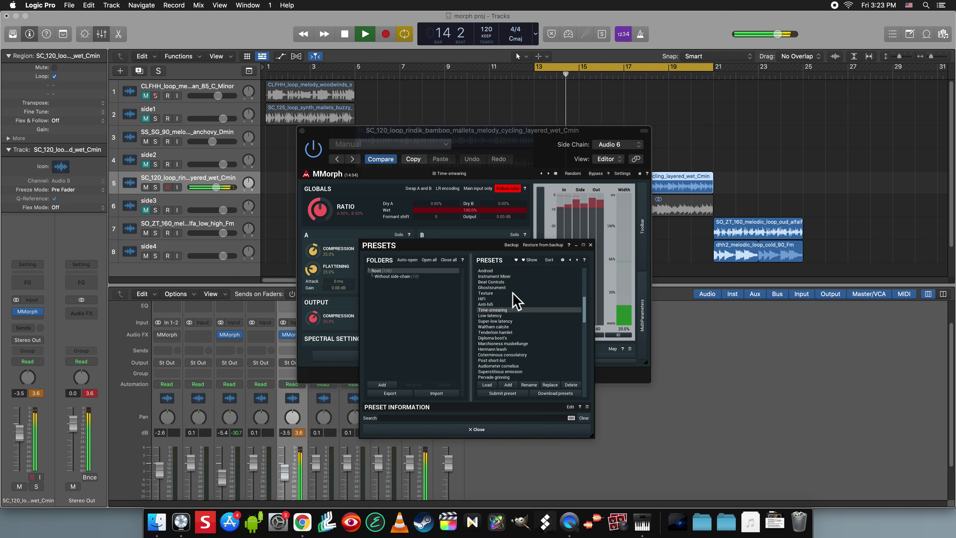
scroll(511, 295, up, 3)
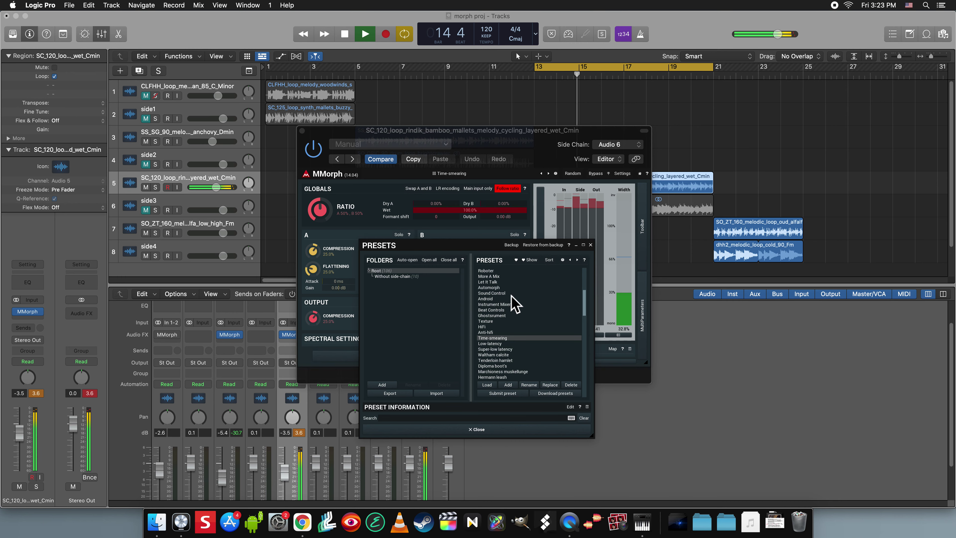
click(506, 318)
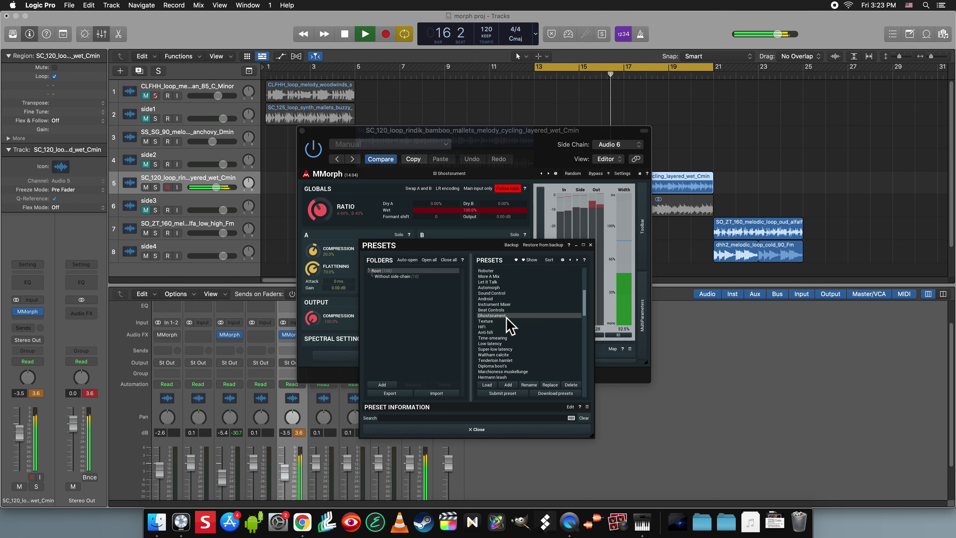
Step: Load the preset 3D Drums 2 and audition it with Swap A and B turned on
scroll(507, 322, down, 5)
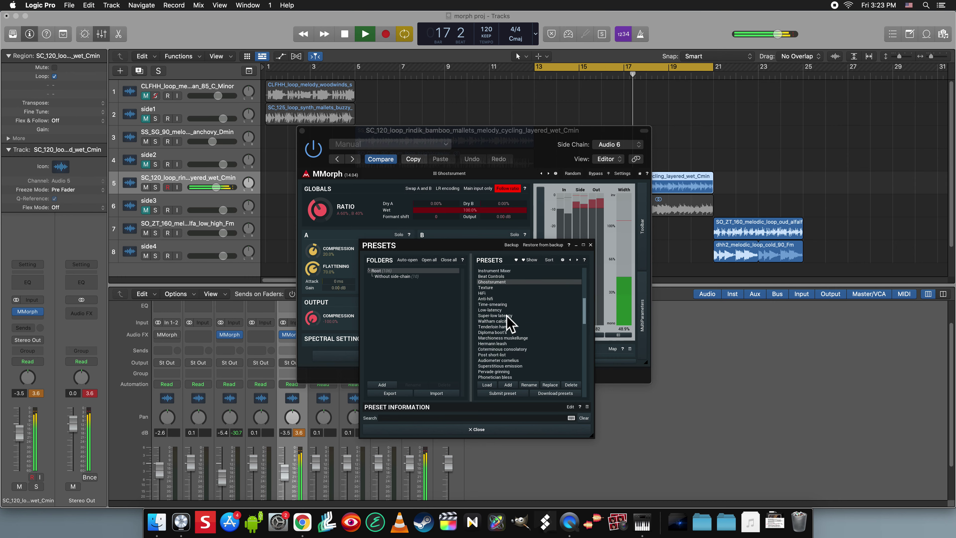
scroll(508, 322, down, 6)
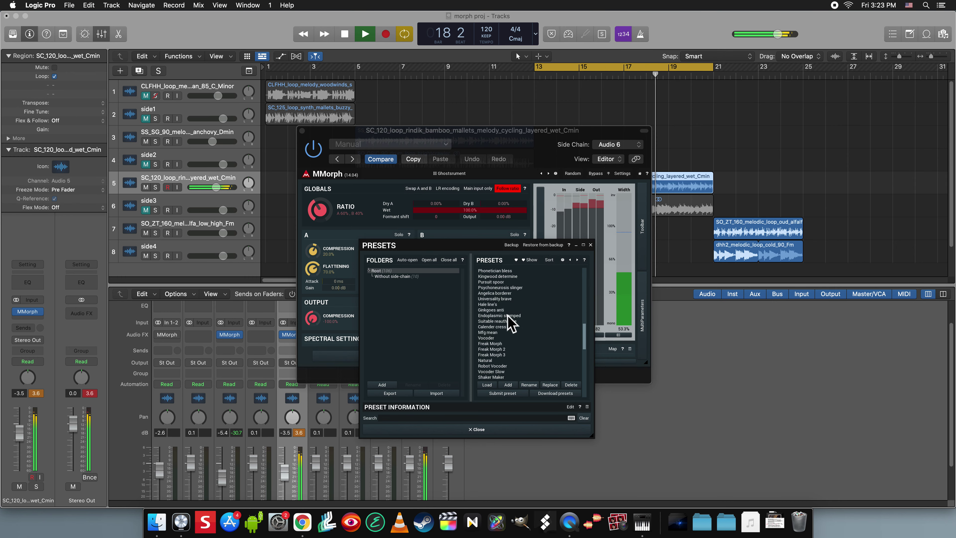
click(502, 338)
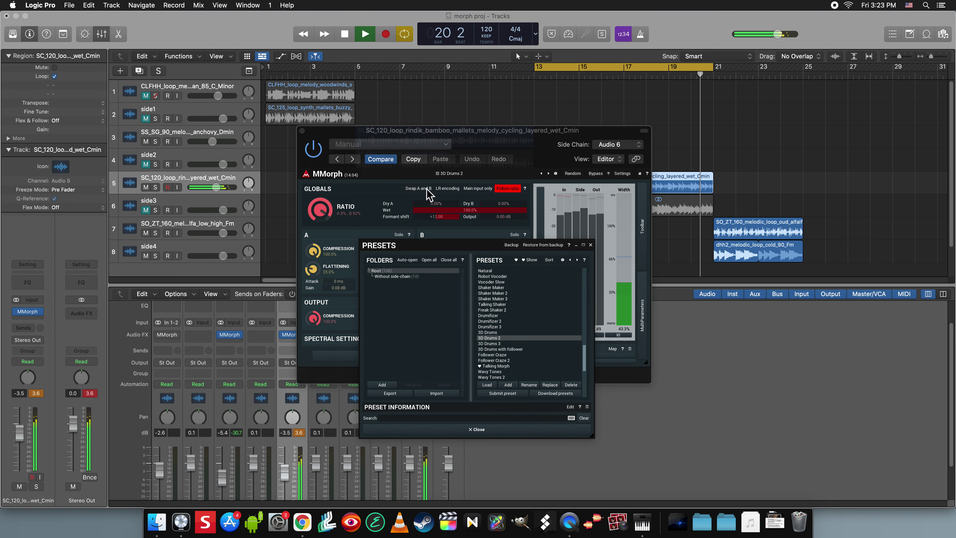
click(418, 188)
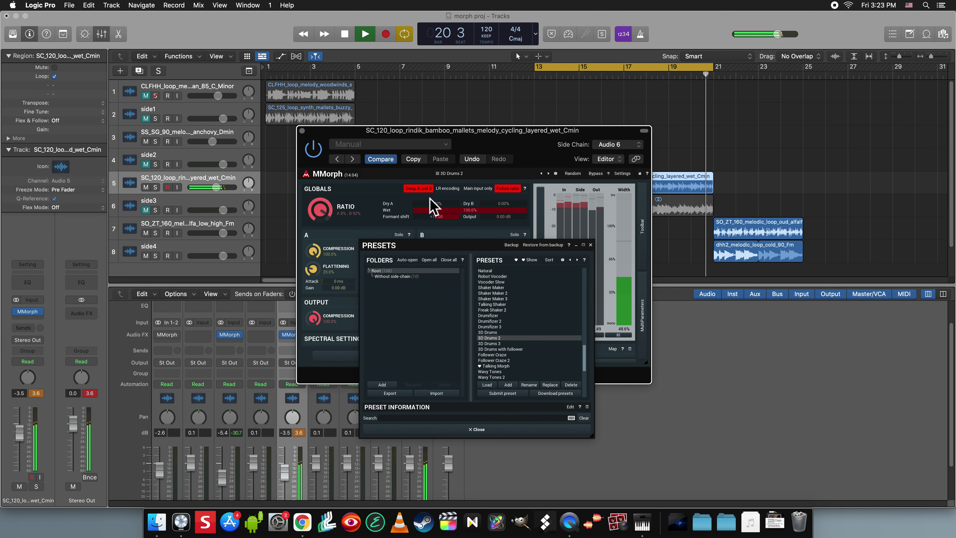
Step: Audition the presets 3D Drums 3 and 3D Drums with follower, turning on Swap A and B for each
click(501, 343)
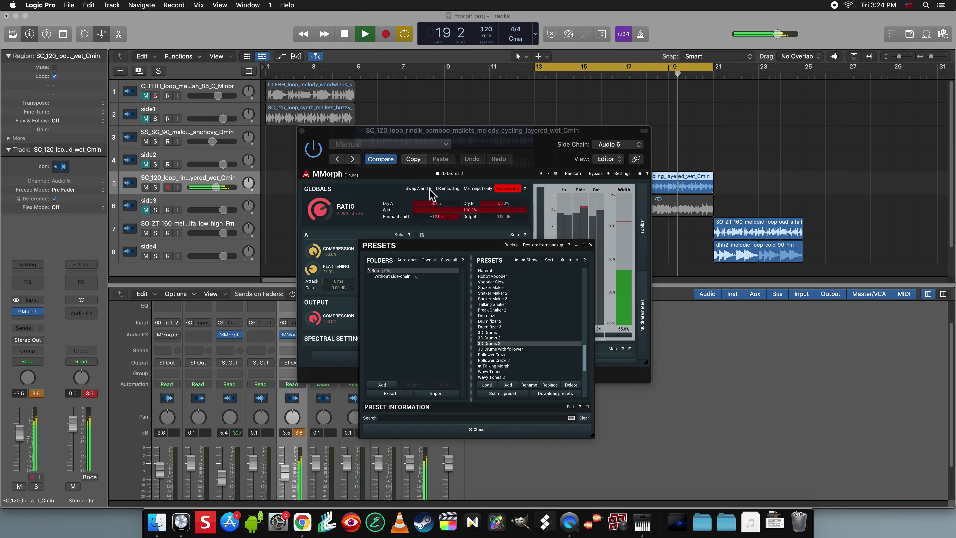
click(429, 191)
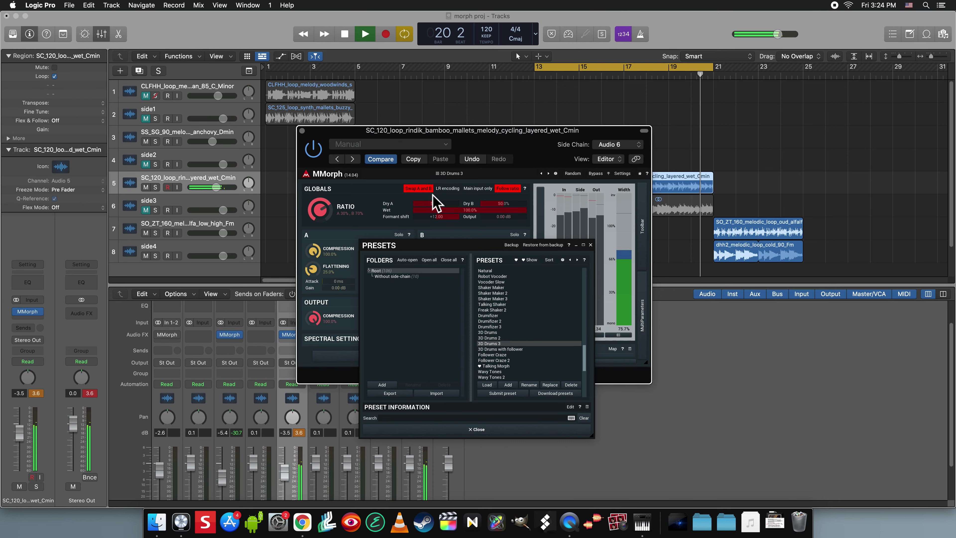
click(500, 348)
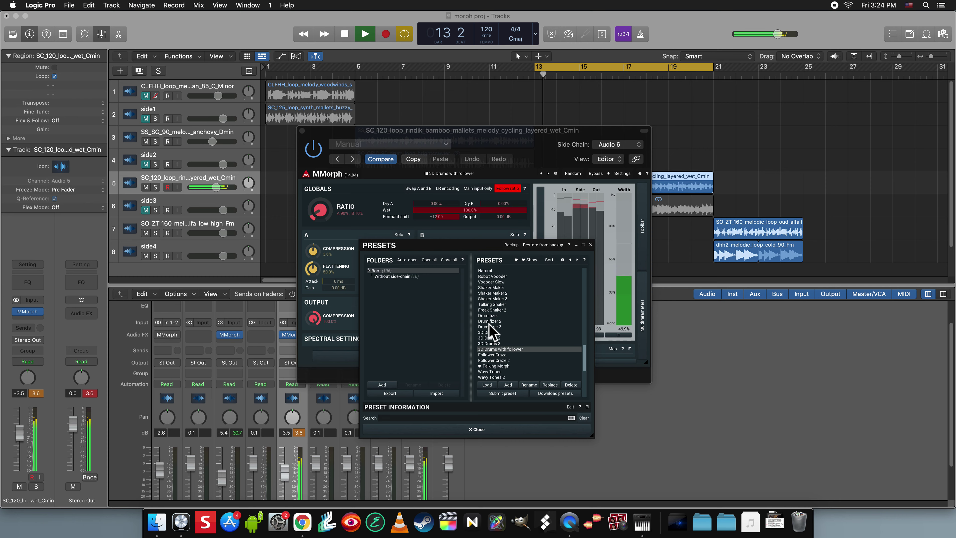
click(427, 190)
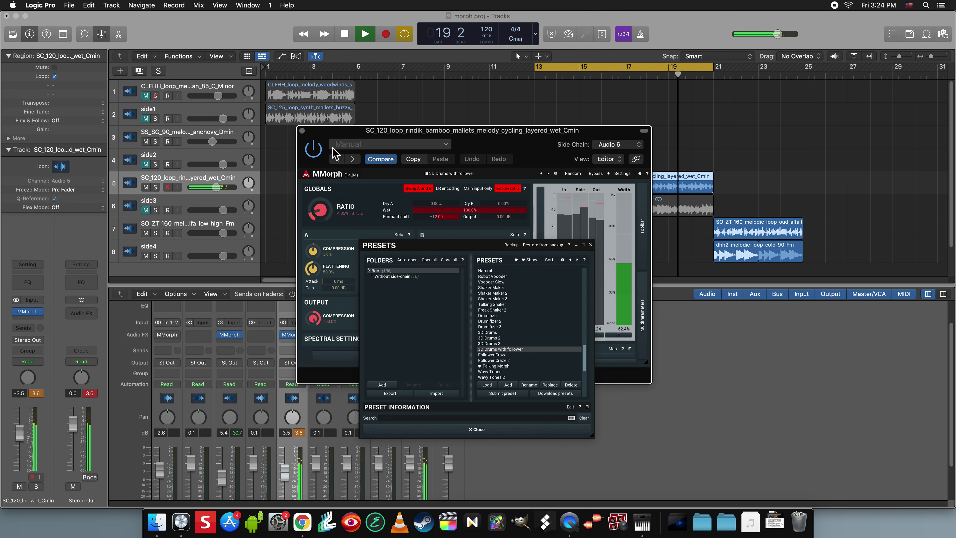
Step: Audition 3D Drums with Swap A and B turned on, followed by 3D Drums 2 and 3D Drums 3 without swapping
click(489, 332)
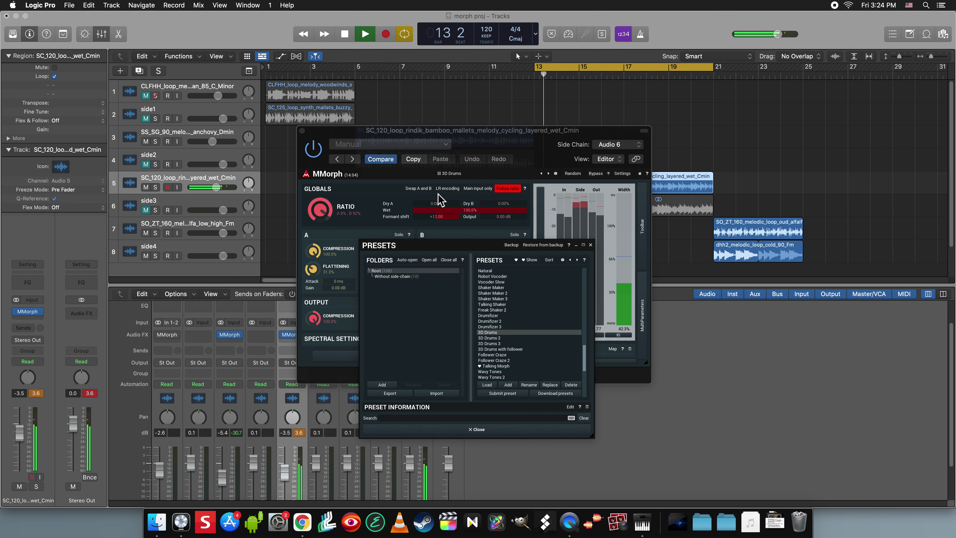
click(425, 190)
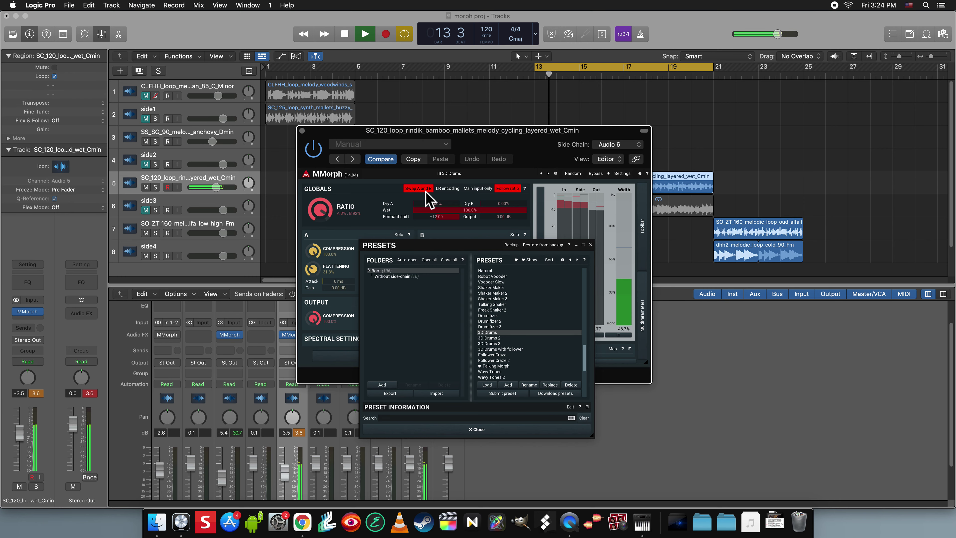
click(502, 339)
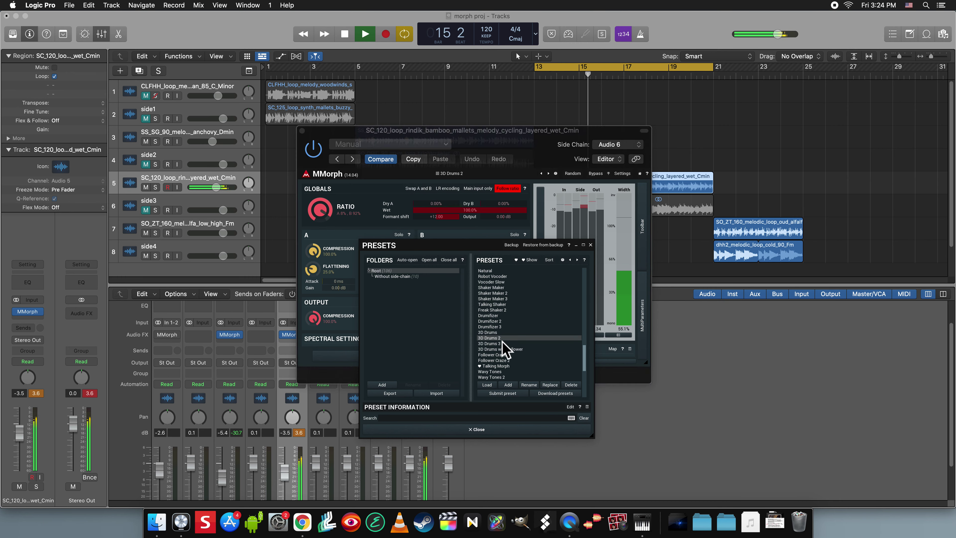
click(501, 343)
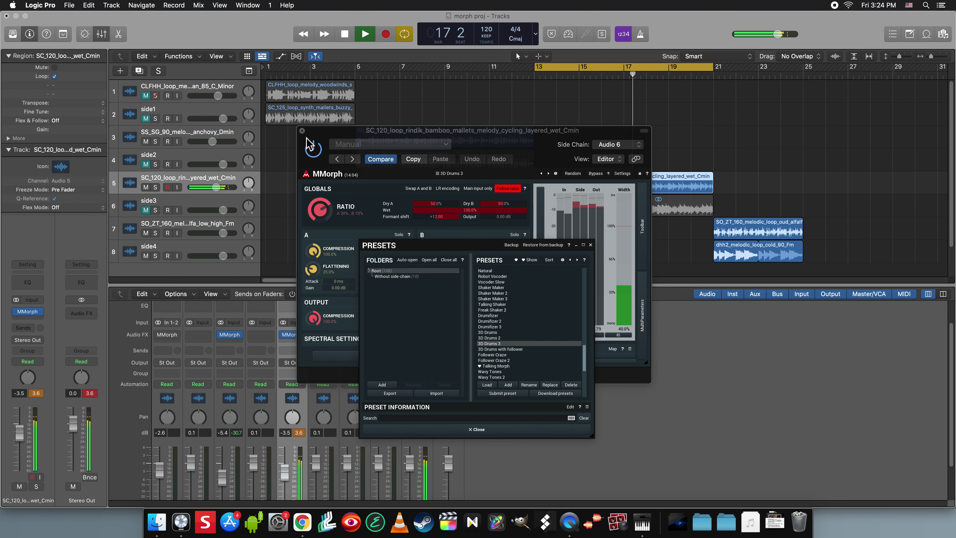
Step: Close the MMorph window, stop playback and move the cycle range to bars 21 to 25 over the fourth loop pair
click(302, 130)
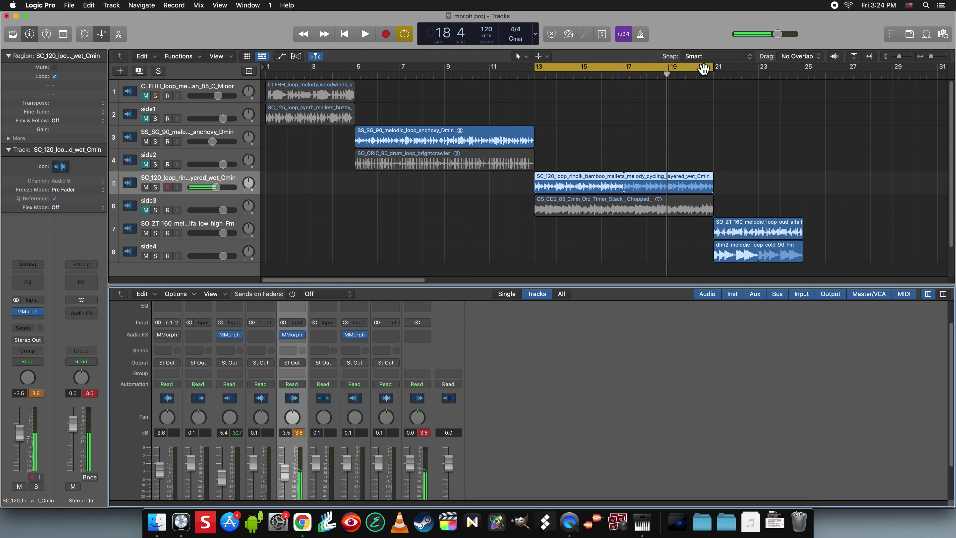
click(721, 77)
drag(806, 74, 719, 77)
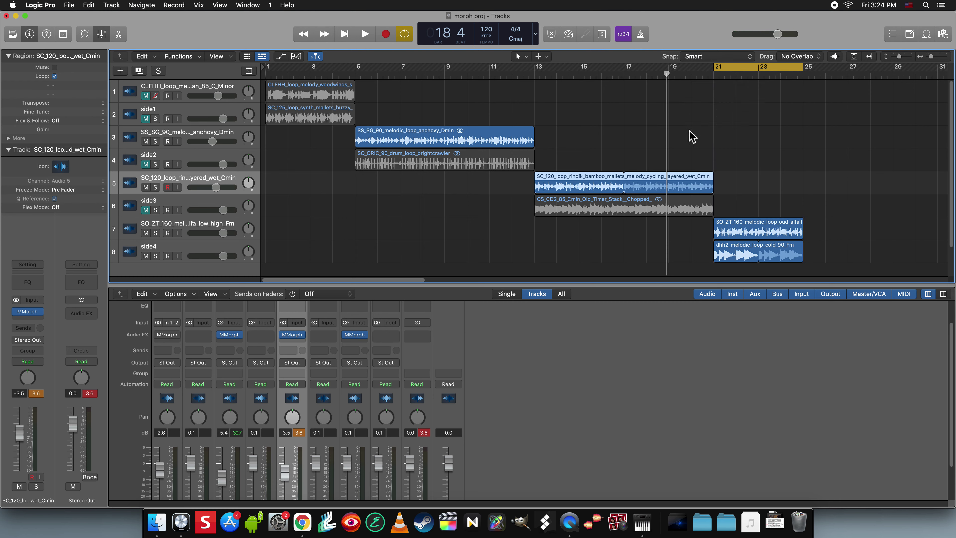
Step: Select the oud loop track, bypass its MMorph insert and play the dry fourth pair
click(219, 231)
click(344, 335)
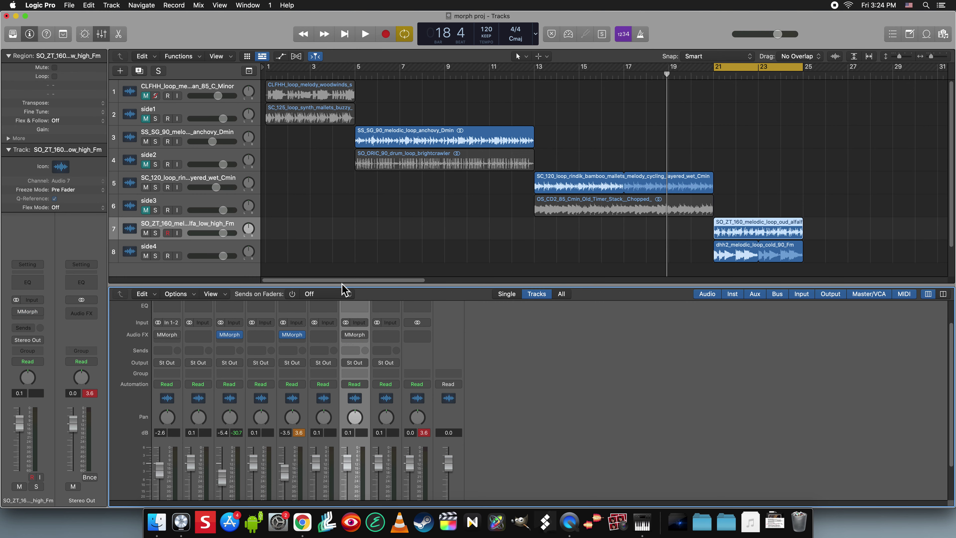
key(space)
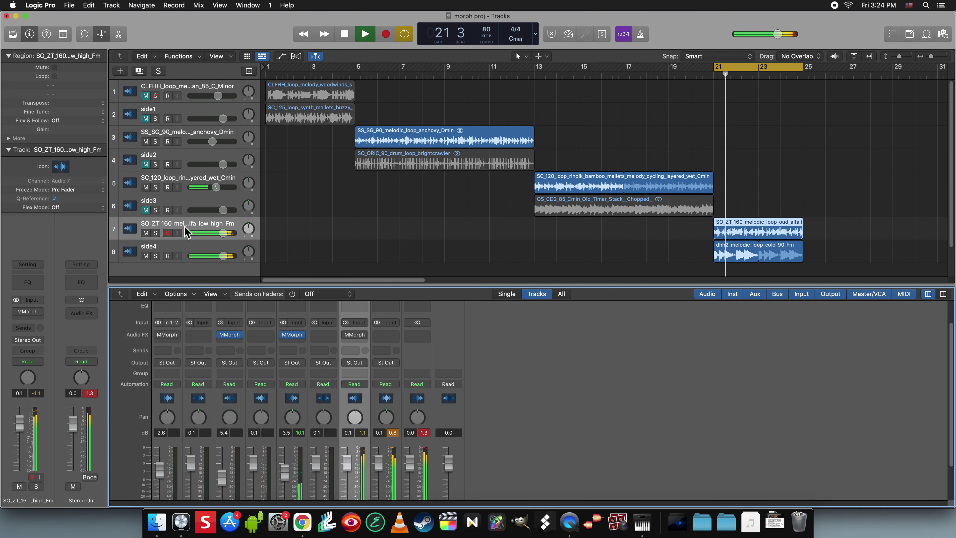
Step: Solo the oud loop track and side4 in turn to hear each dry source, clearing each solo
click(155, 233)
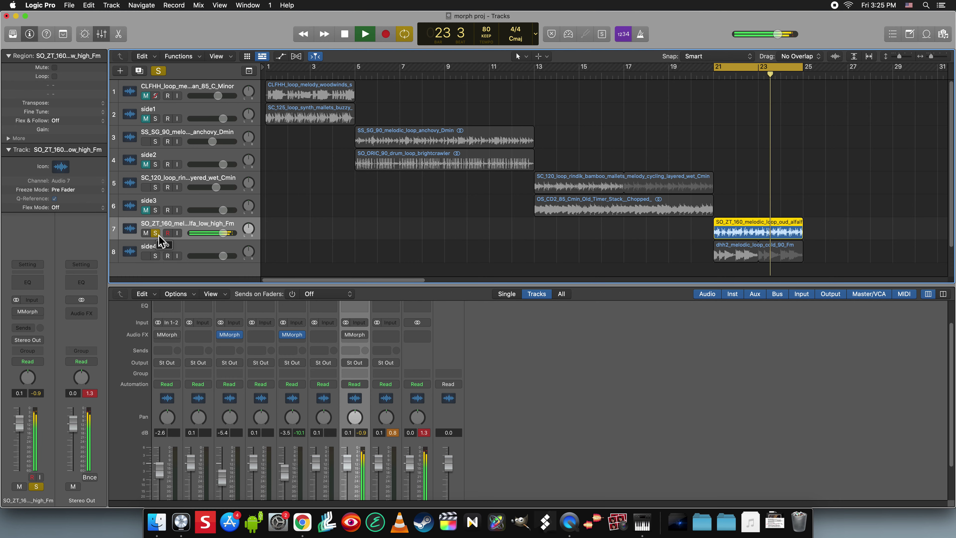
click(159, 235)
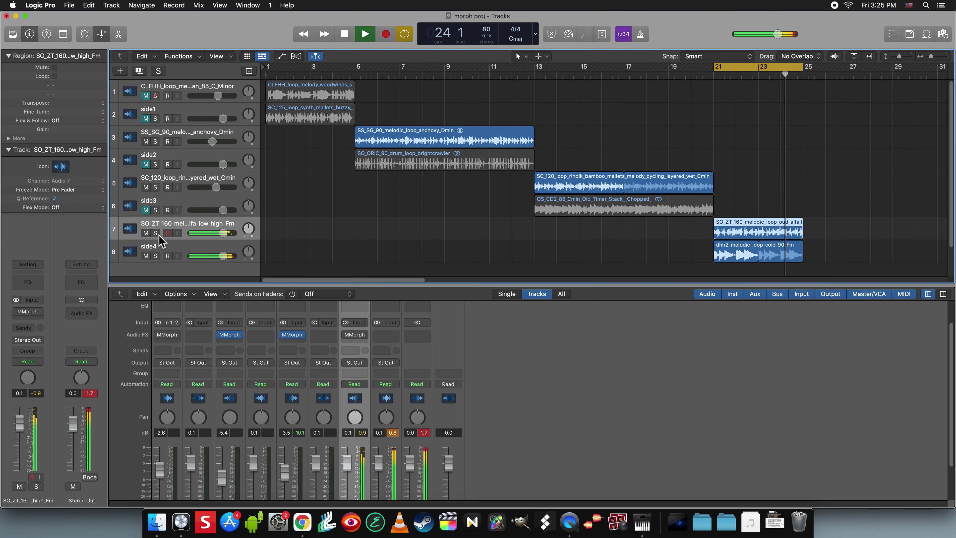
click(155, 256)
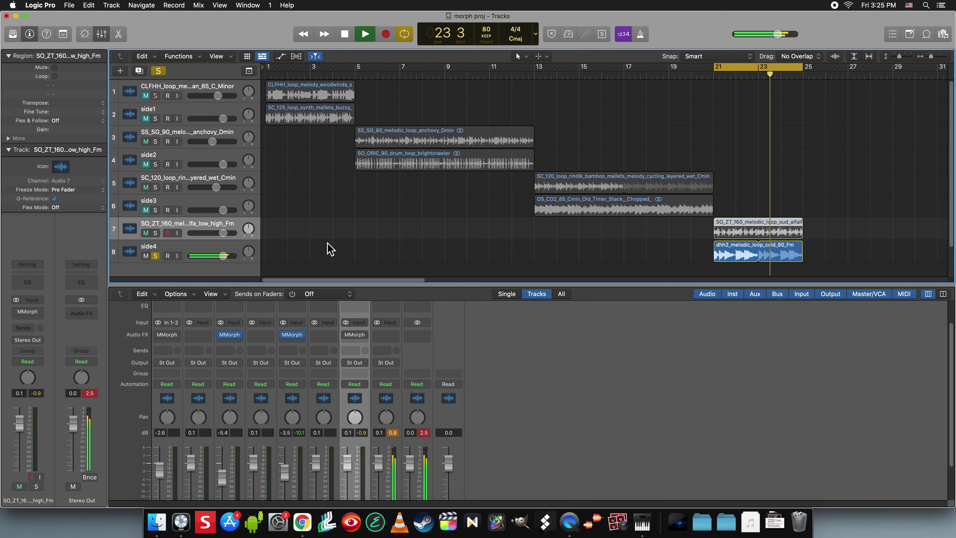
click(158, 258)
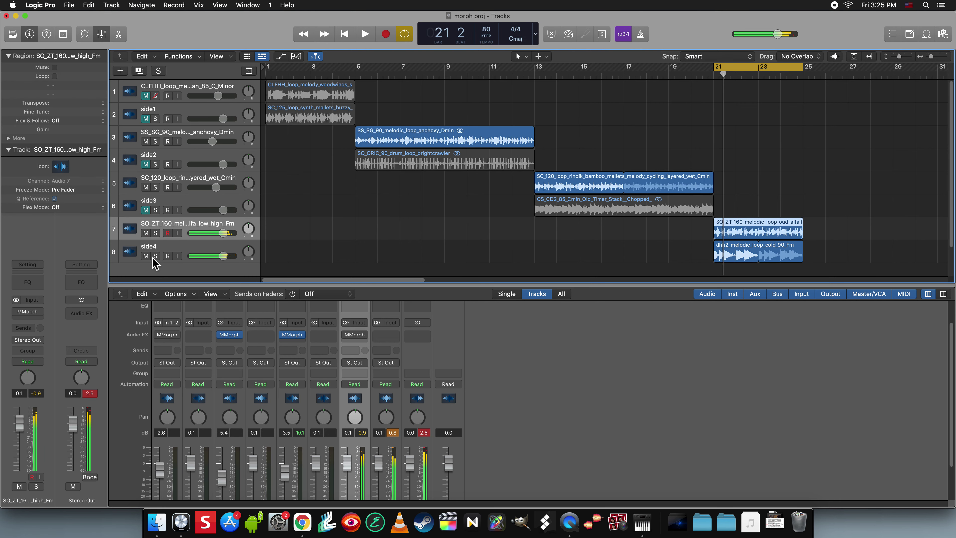
Step: Mute side4, re-enable MMorph on the oud loop track and start playback
click(147, 257)
click(346, 335)
key(space)
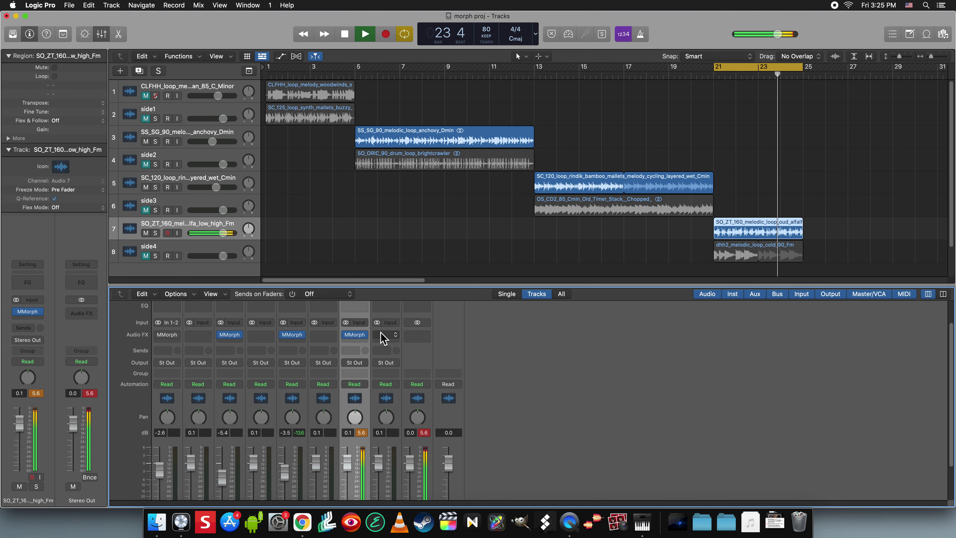
Step: Open MMorph on the oud loop track and audition the preset 3D Drums 3 with and without Swap A and B
click(361, 339)
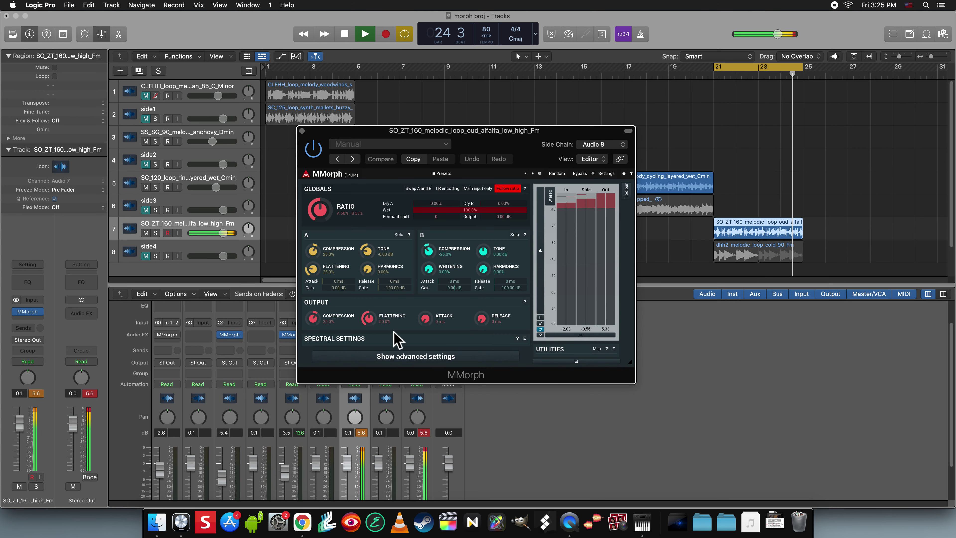
click(444, 173)
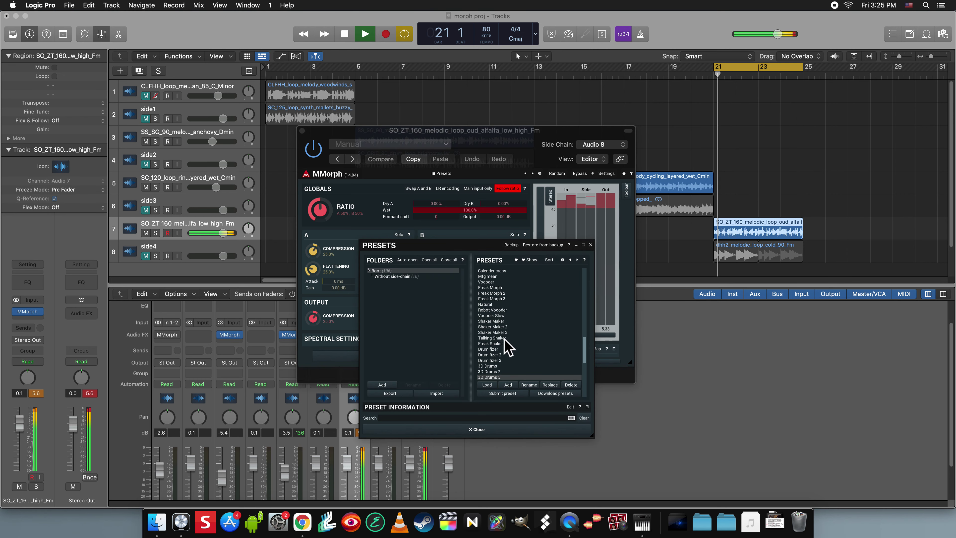
scroll(508, 350, down, 1)
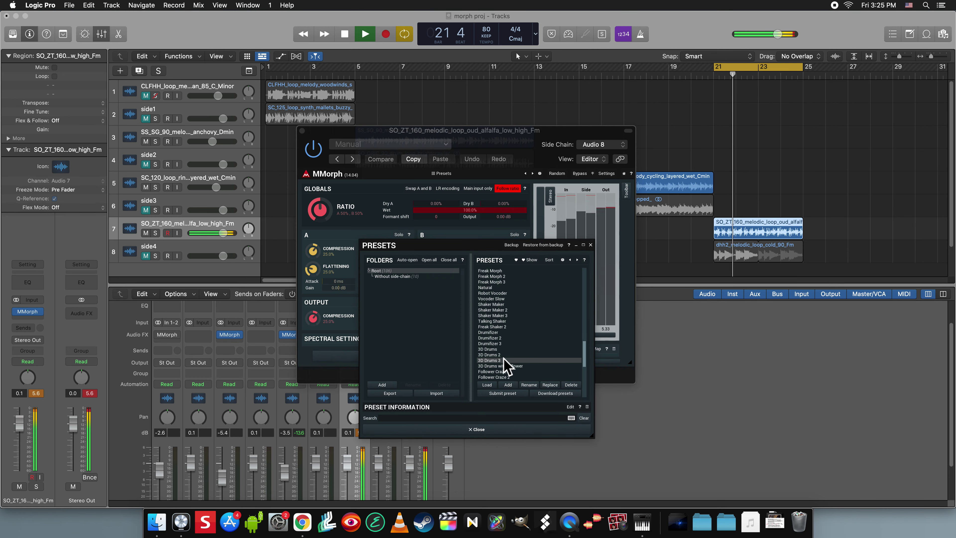
click(489, 361)
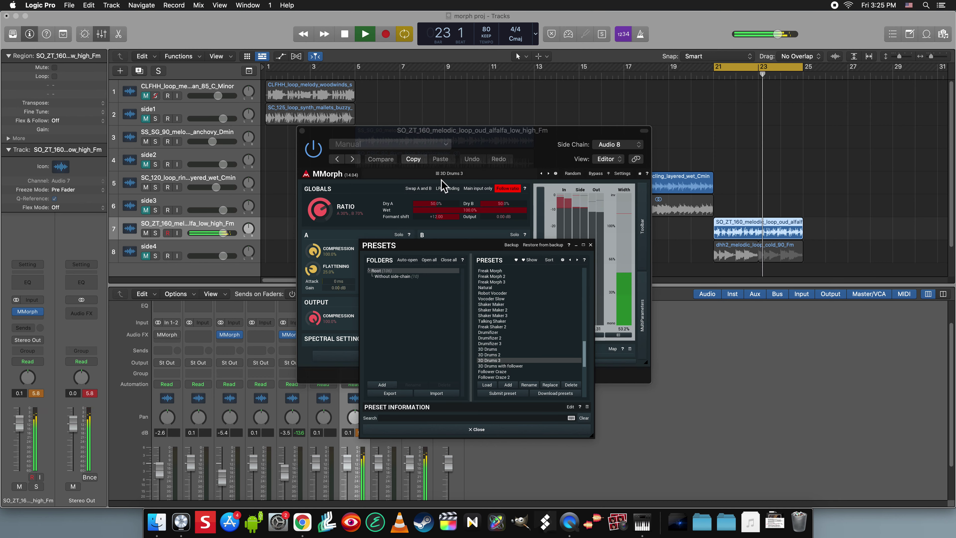
click(427, 189)
Step: Lower the oud loop track's volume to -3.5 dB and audition the preset Drumifizer with Swap A and B turned on
drag(222, 233, 205, 235)
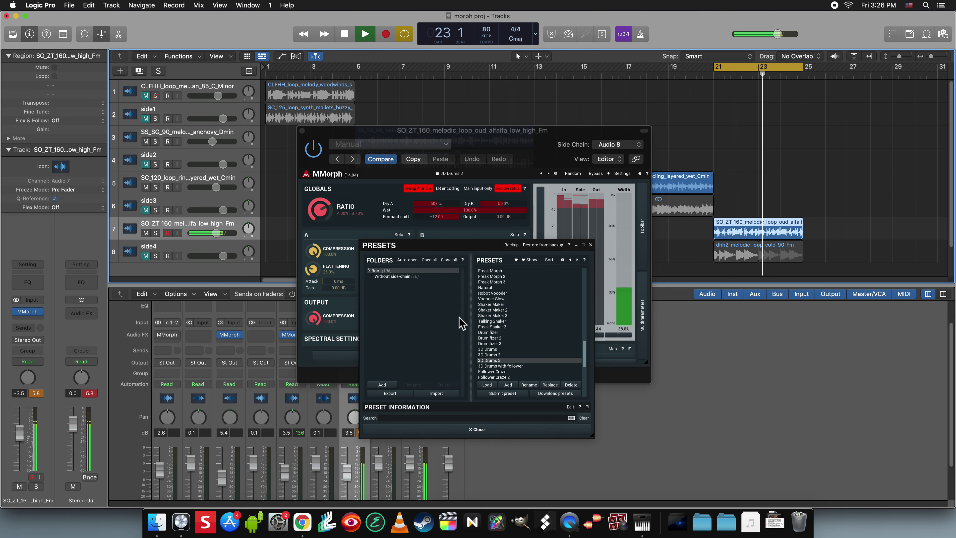
click(499, 333)
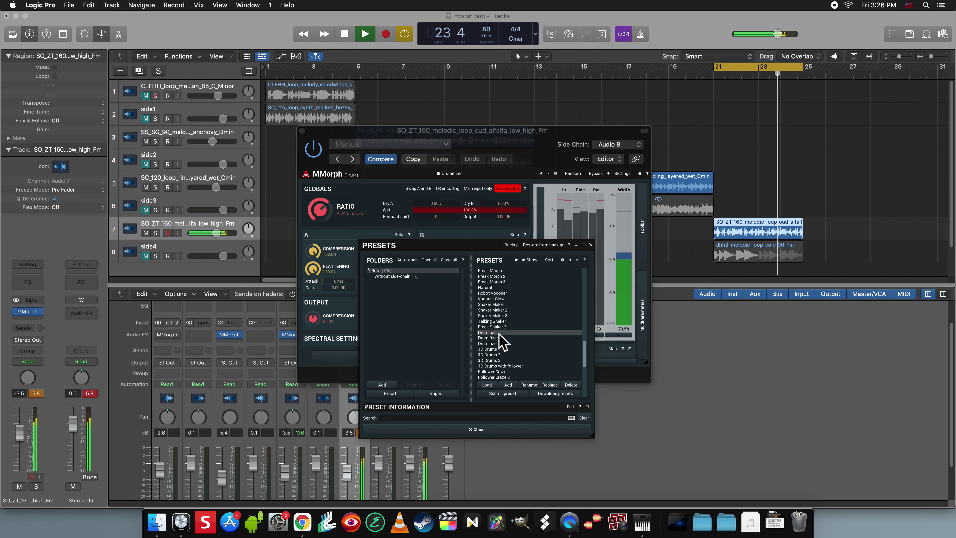
click(428, 189)
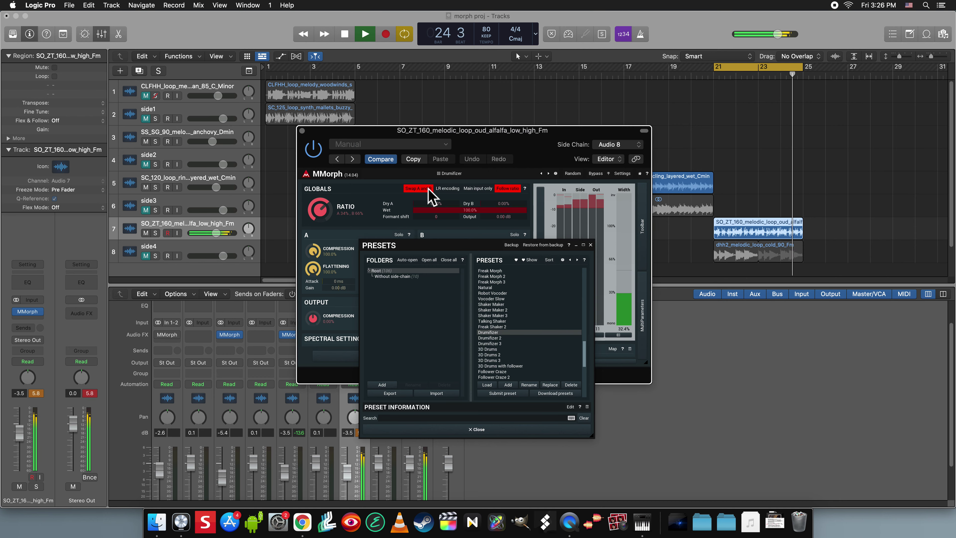
Step: Load the preset Ginkgoes anti and lower the oud loop track's volume to -7.2 dB
scroll(512, 314, up, 3)
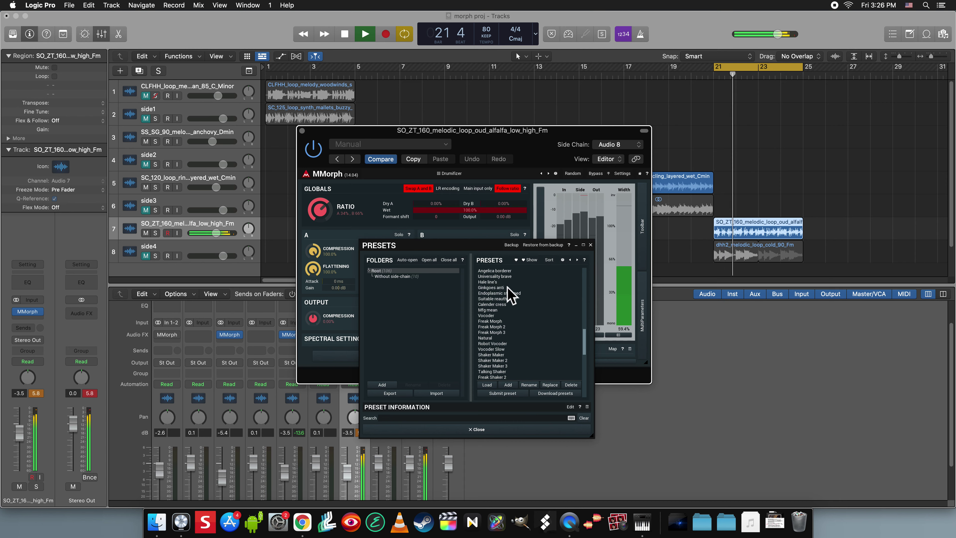
click(508, 288)
drag(225, 234, 216, 233)
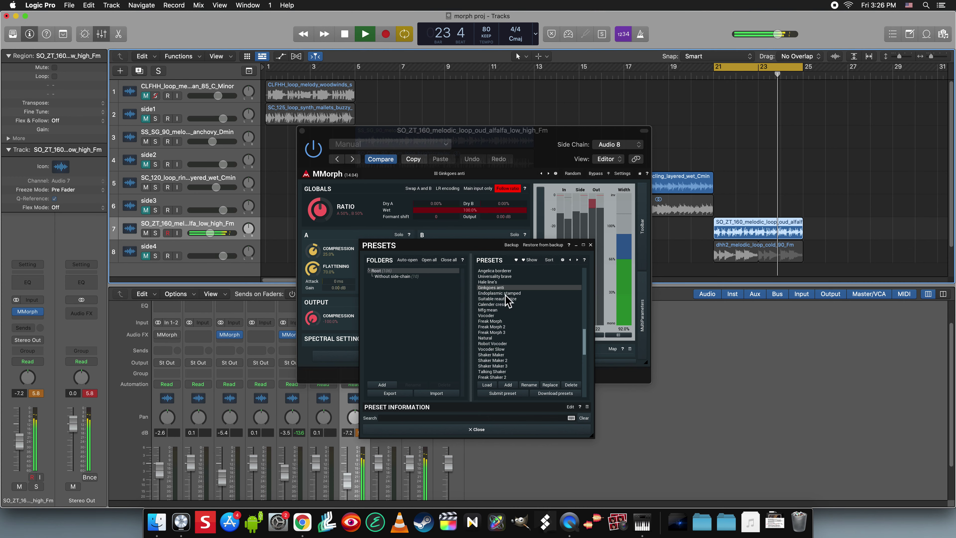
Step: Toggle MMorph's power to compare Ginkgoes anti with the dry loop, and load the preset Endoplasmic stamped
click(317, 157)
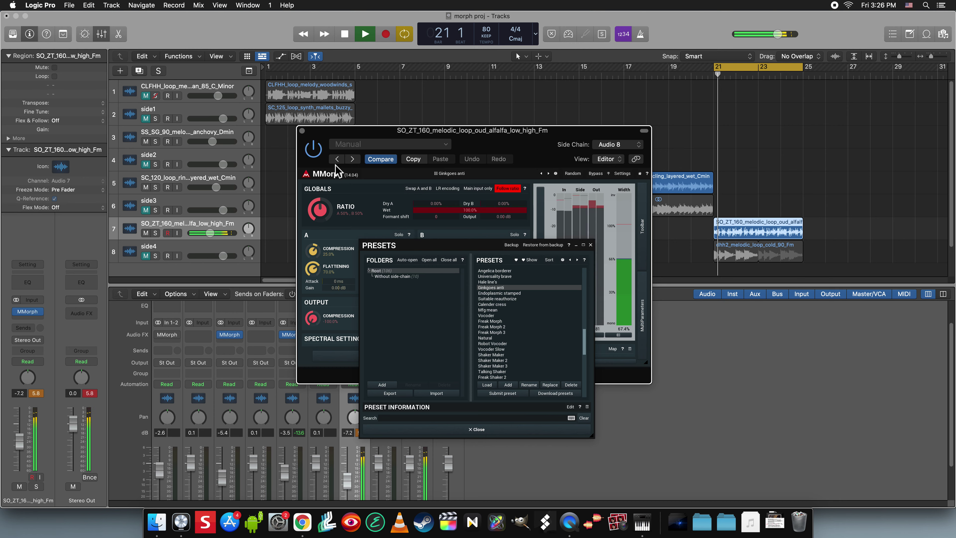
click(503, 294)
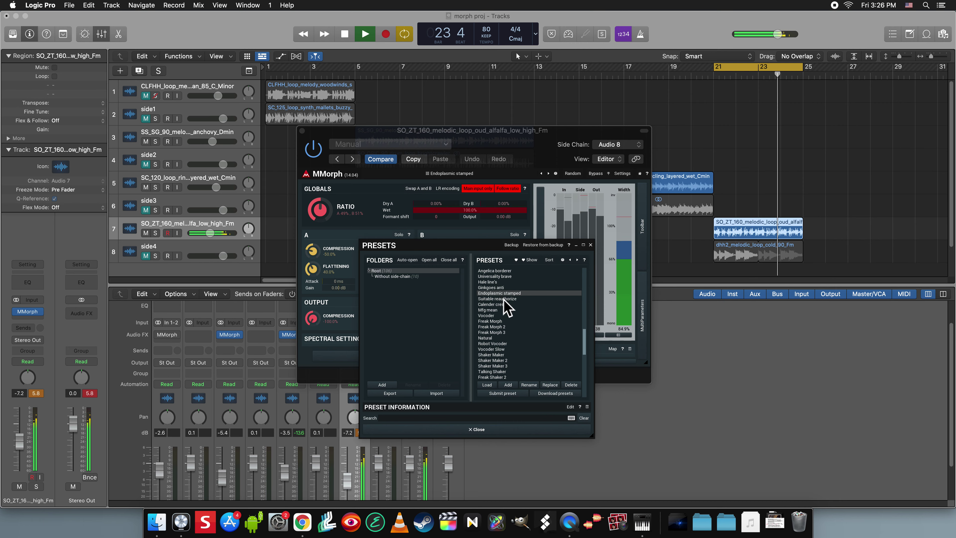
Step: Audition the presets Suitable reauthorize, Universality brave and Angelica borderer, comparing the last one with Swap A and B on and off
click(504, 299)
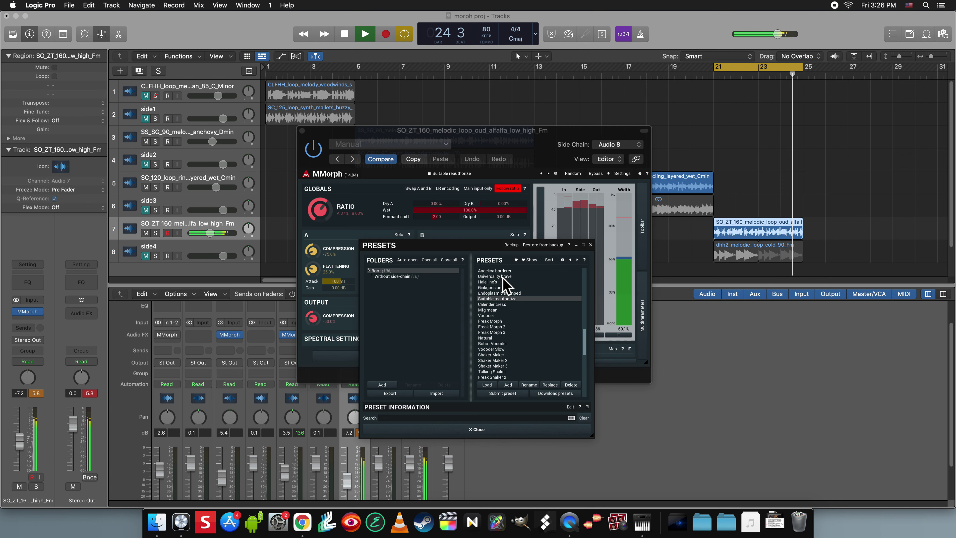
click(504, 277)
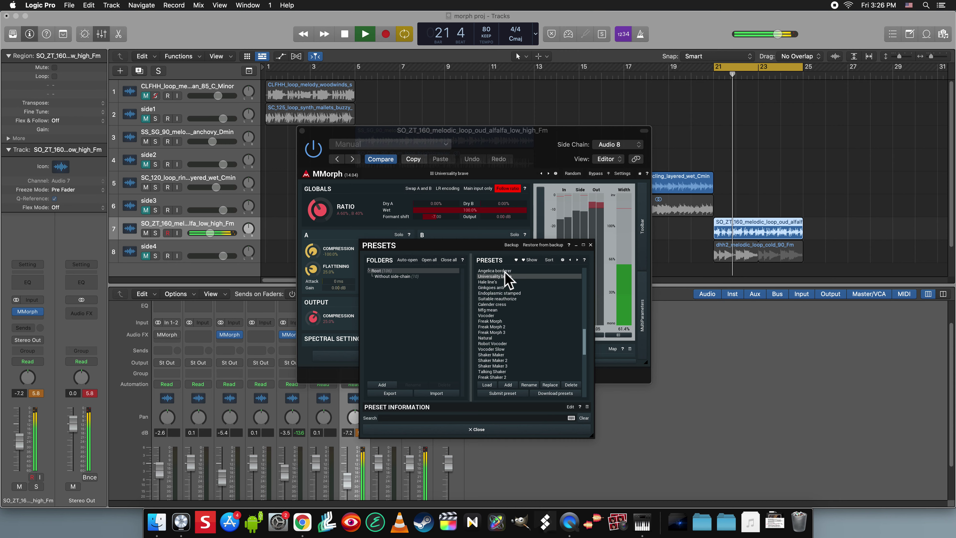
click(505, 272)
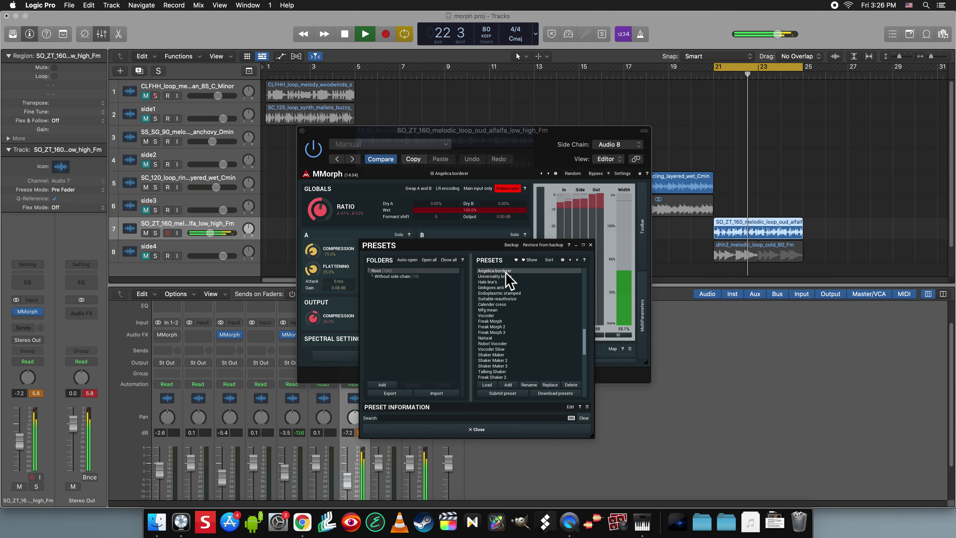
click(418, 188)
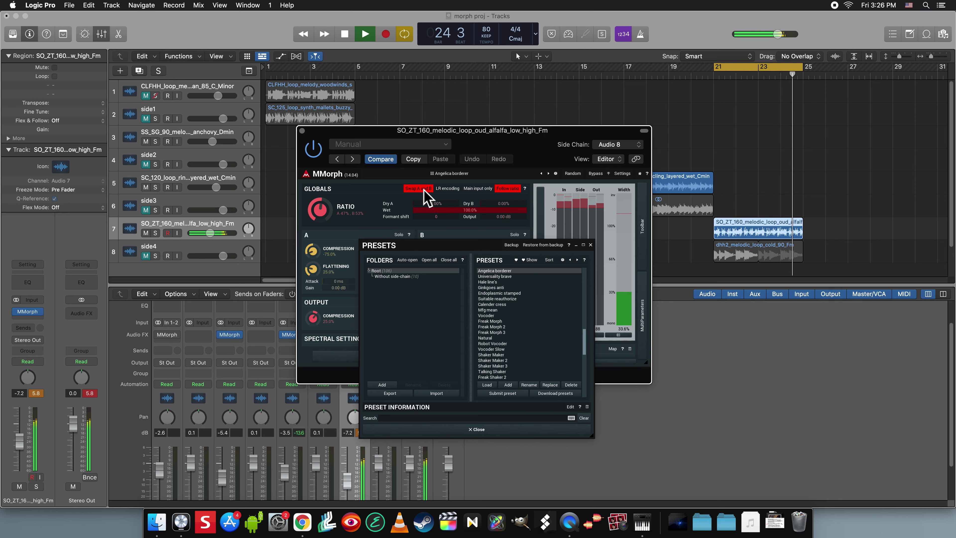
click(423, 191)
Step: Load the preset Mfg mean and audition it without and with Swap A and B
scroll(496, 315, down, 3)
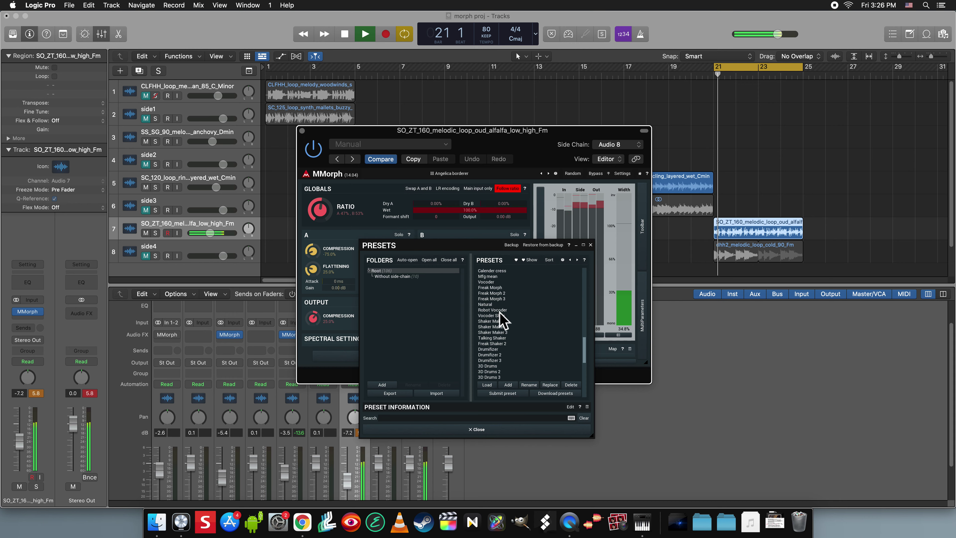
scroll(510, 331, down, 1)
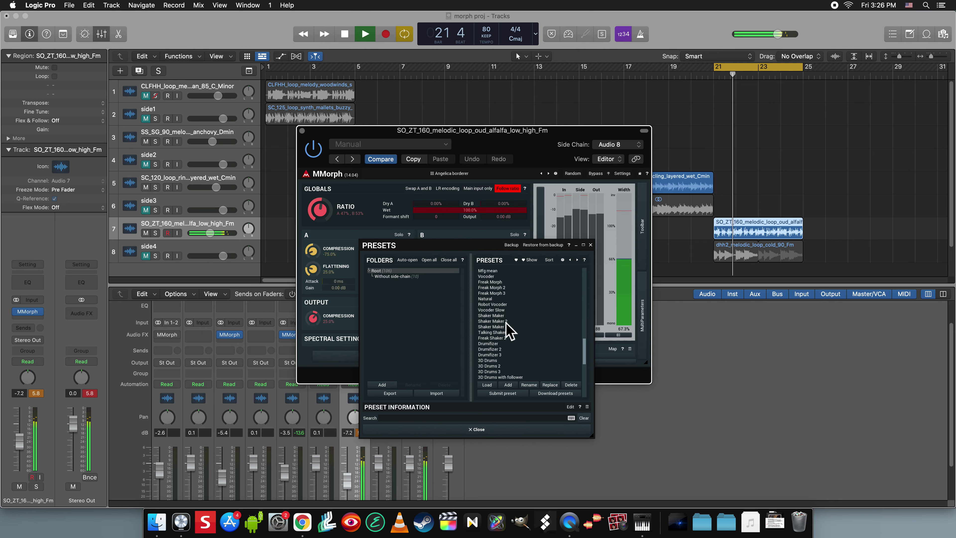
scroll(510, 332, down, 3)
scroll(510, 331, up, 10)
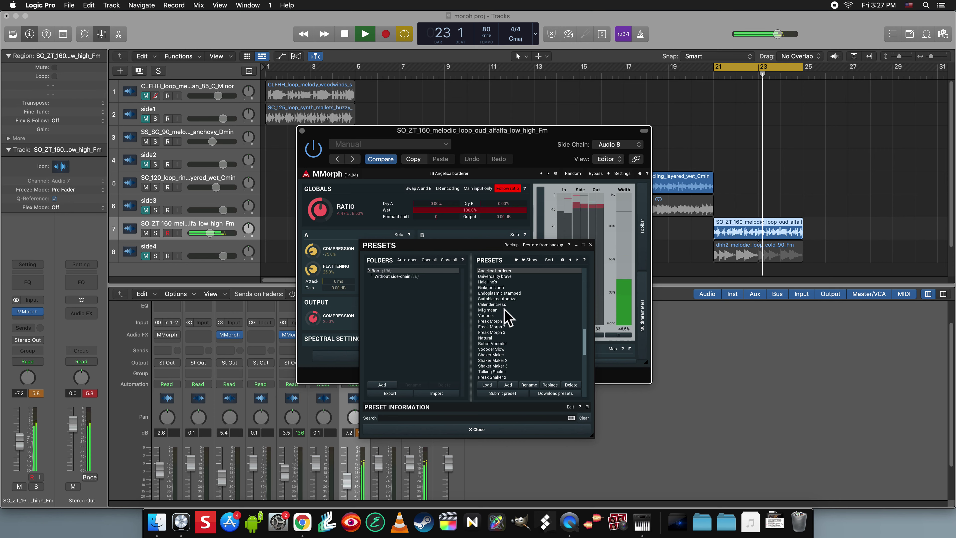
click(505, 310)
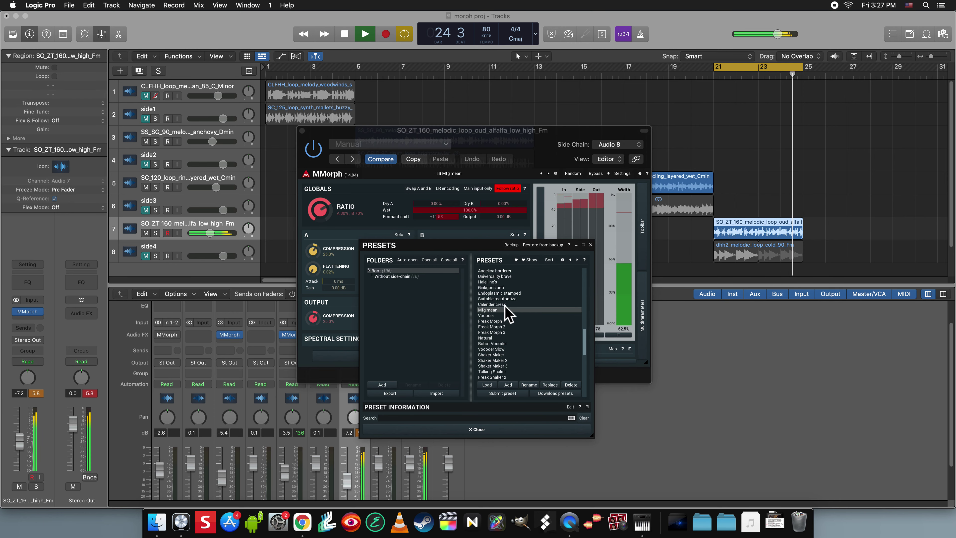
click(427, 189)
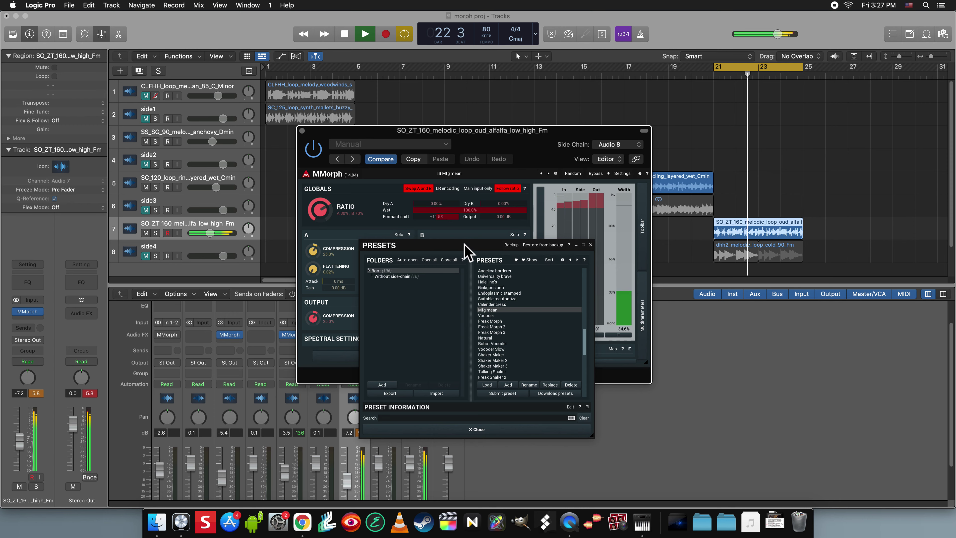
Step: Audition the presets Calender cress and Universality brave, turning on Swap A and B for each
click(501, 304)
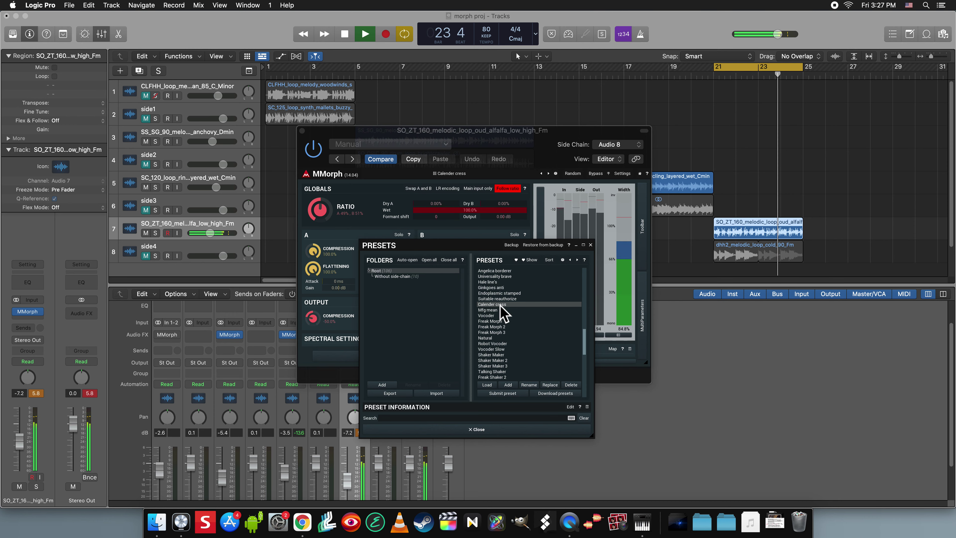
click(426, 189)
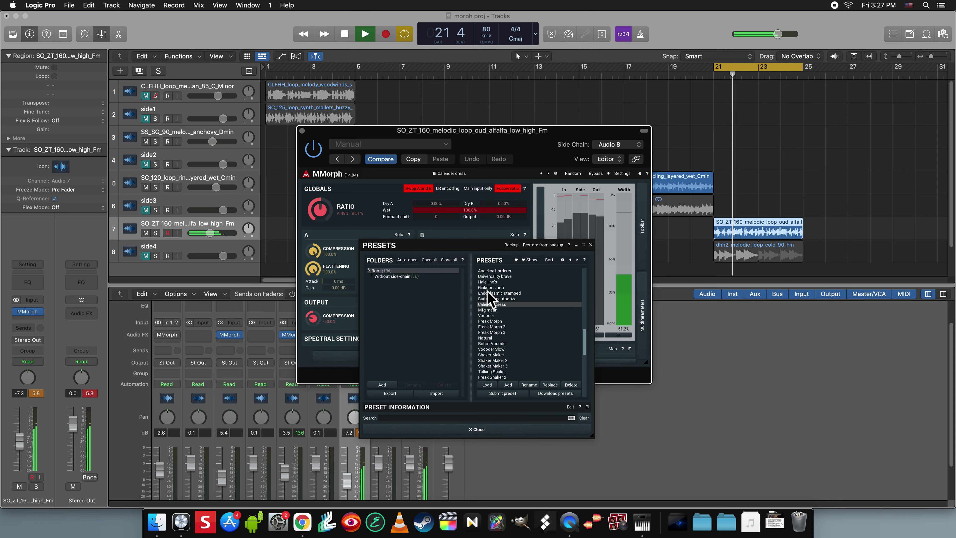
click(502, 276)
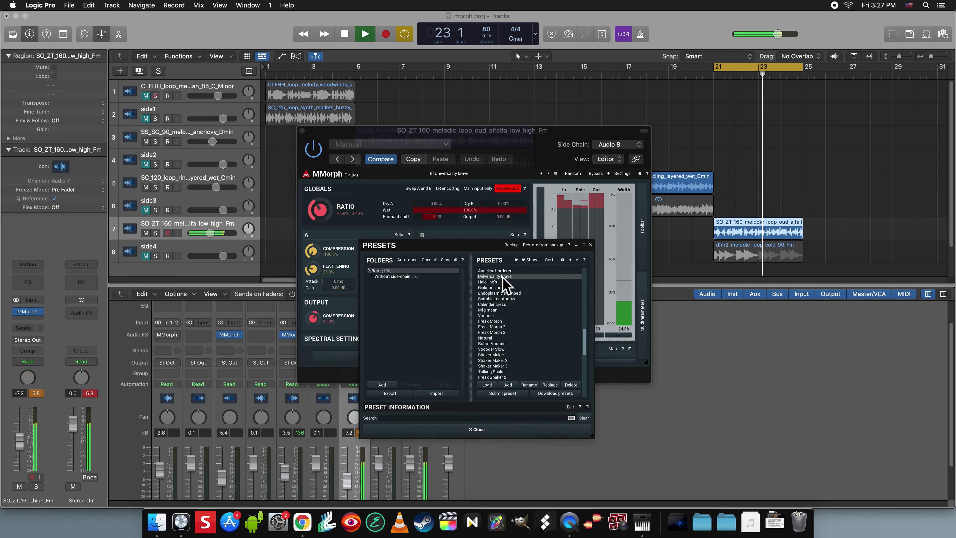
click(423, 190)
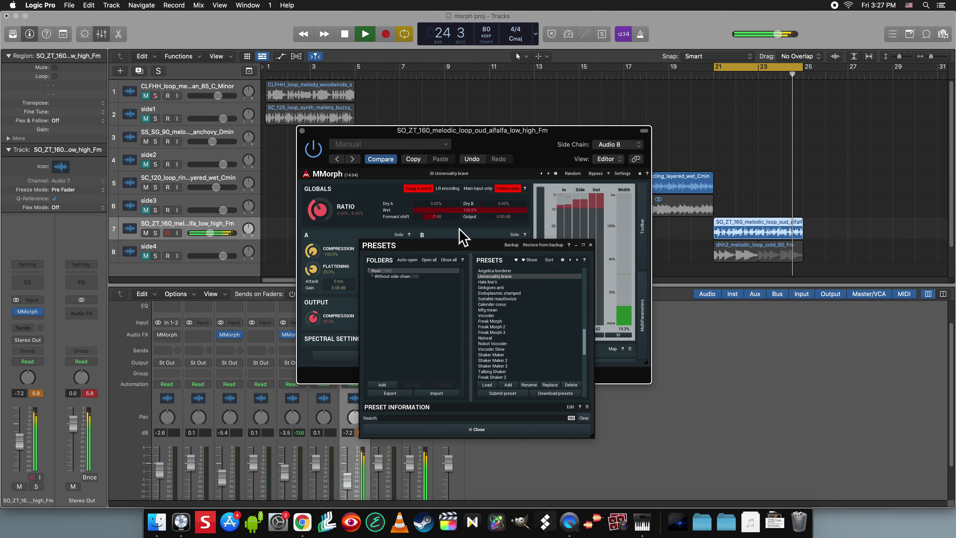
Step: Load the preset Angelica borderer again and turn on Swap A and B to hear the swapped morph
scroll(489, 279, up, 1)
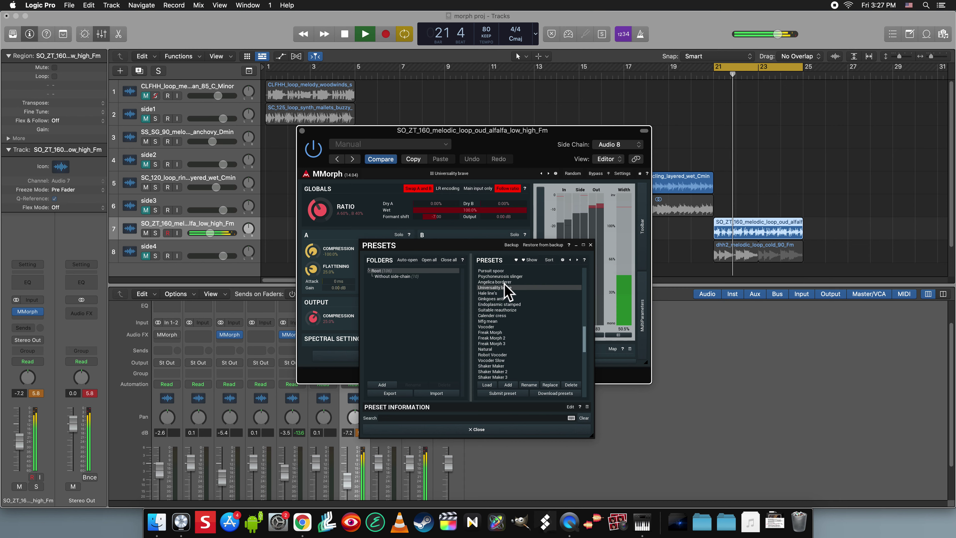
click(505, 283)
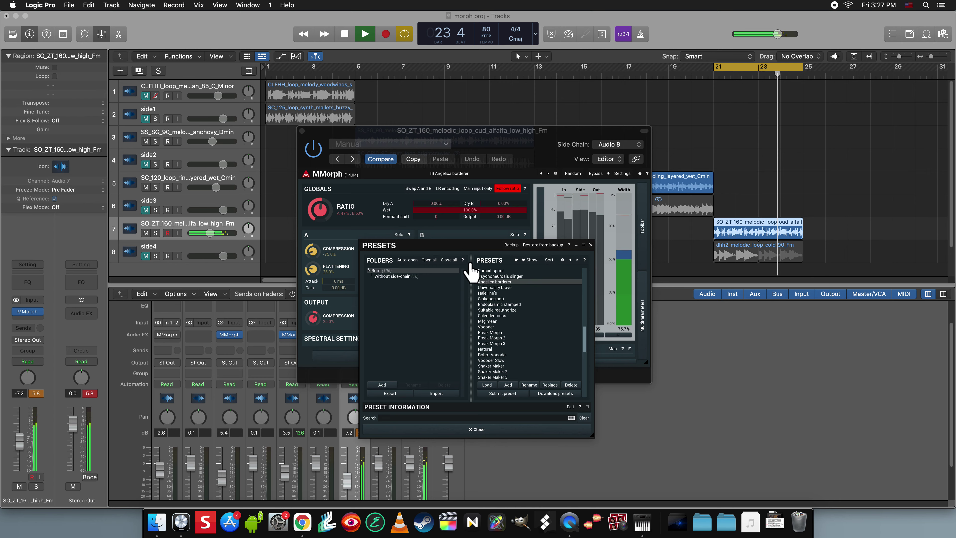
click(419, 191)
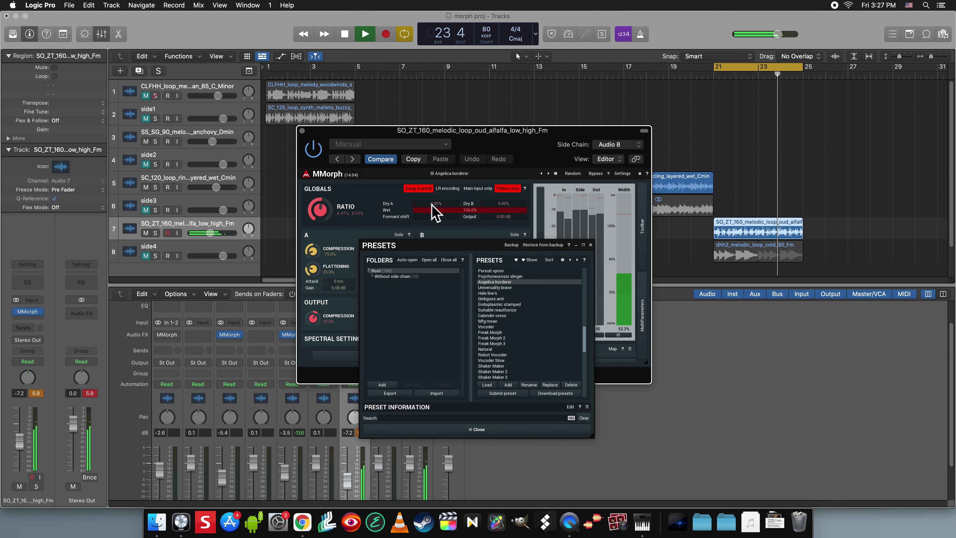
Step: Audition the presets Pursuit spoor and Superstitious emission, and close the preset browser and the MMorph window
scroll(511, 317, up, 5)
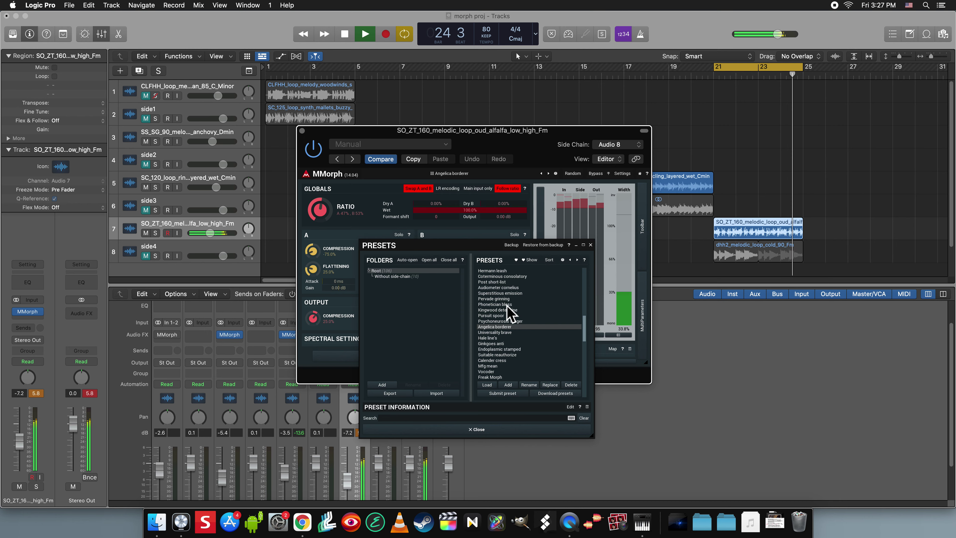
click(505, 315)
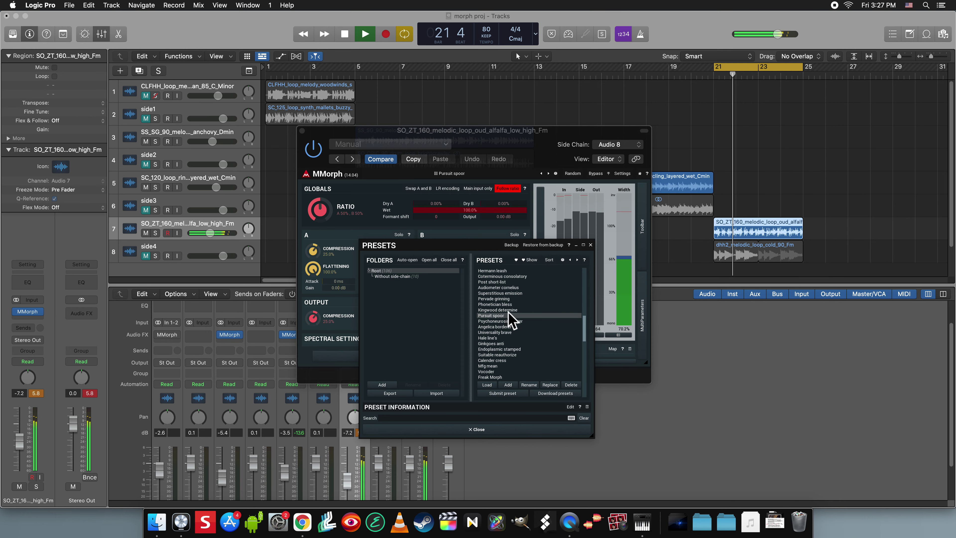
click(511, 294)
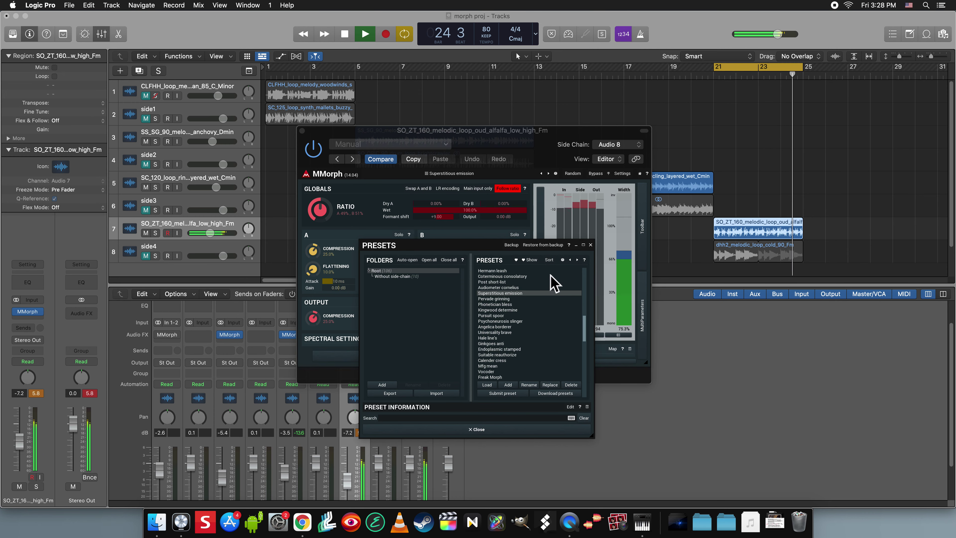
click(591, 245)
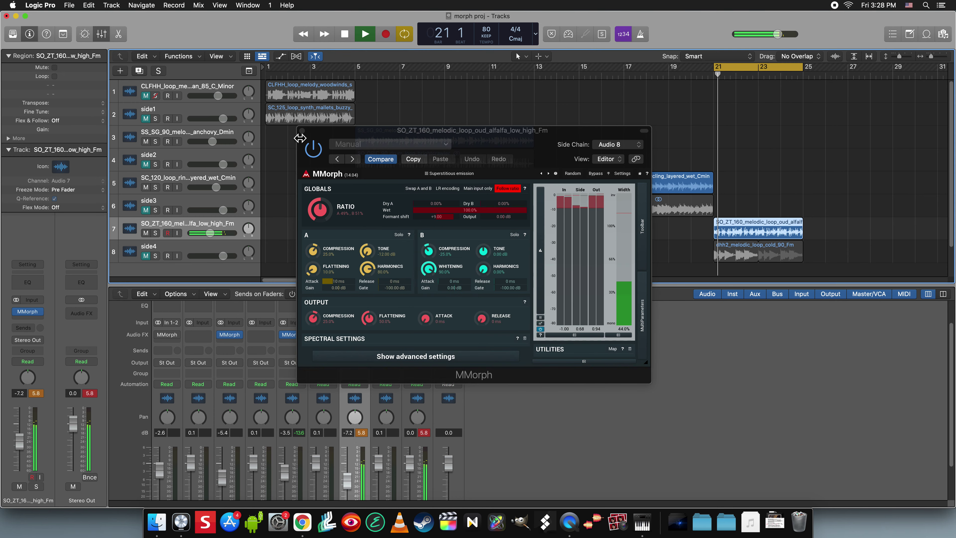
click(301, 130)
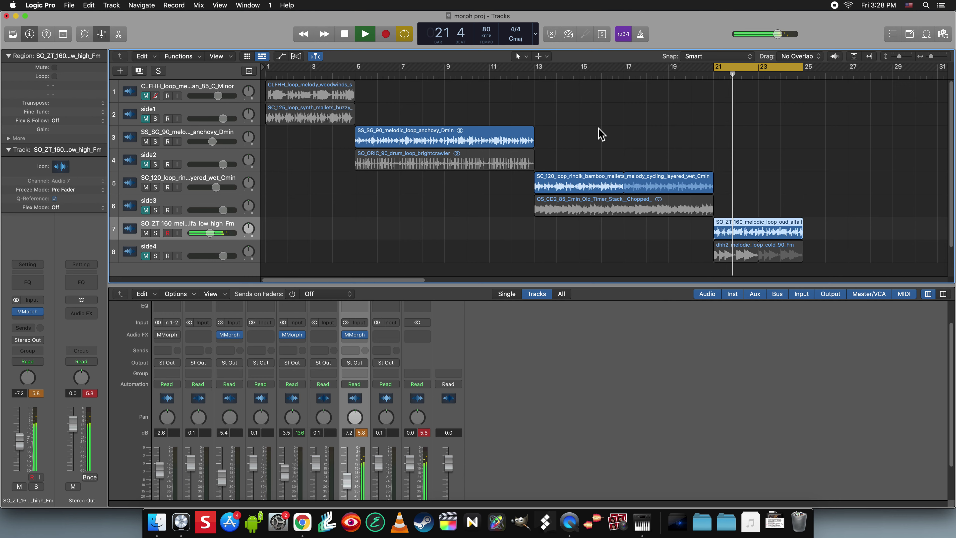